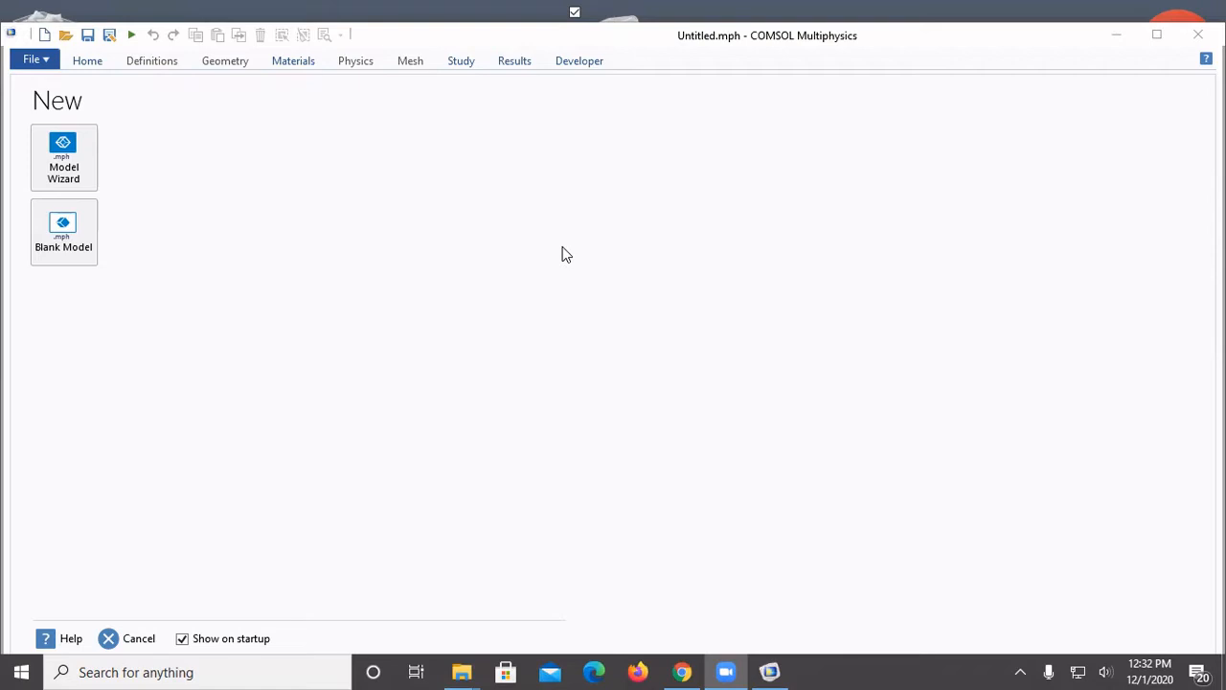
# Start a 2D model with the Model Wizard and add the Transport of Diluted Species (tds) physics interface
pyautogui.click(84, 164)
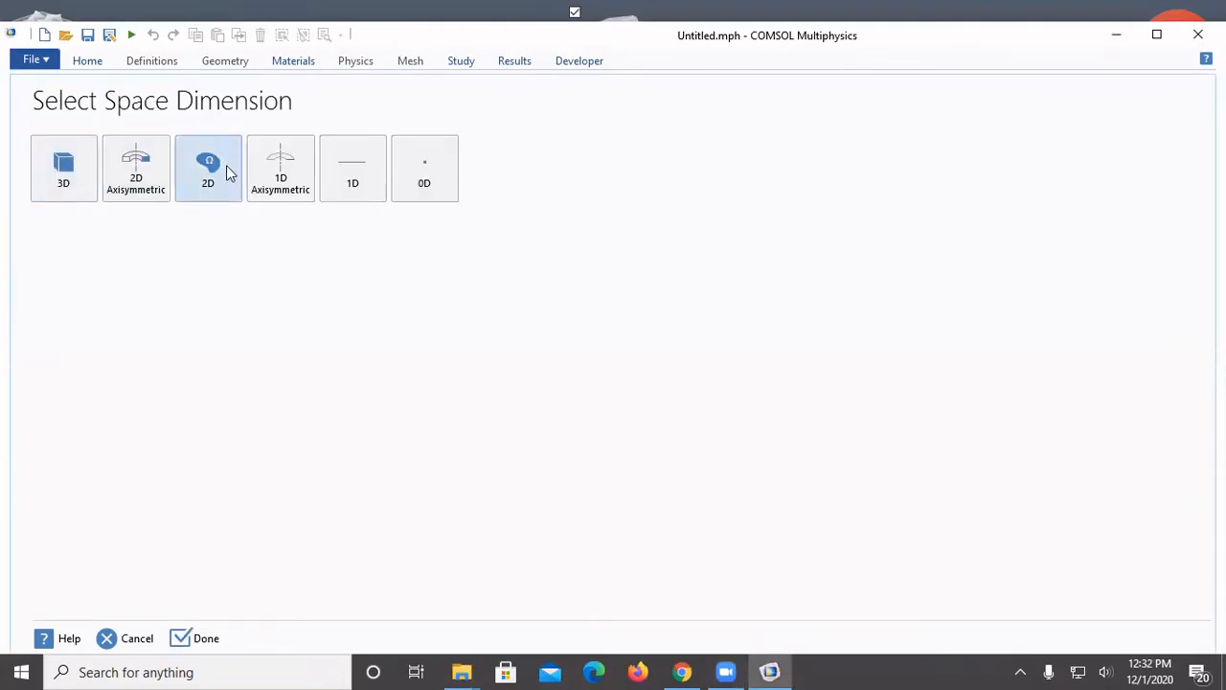
pyautogui.click(227, 167)
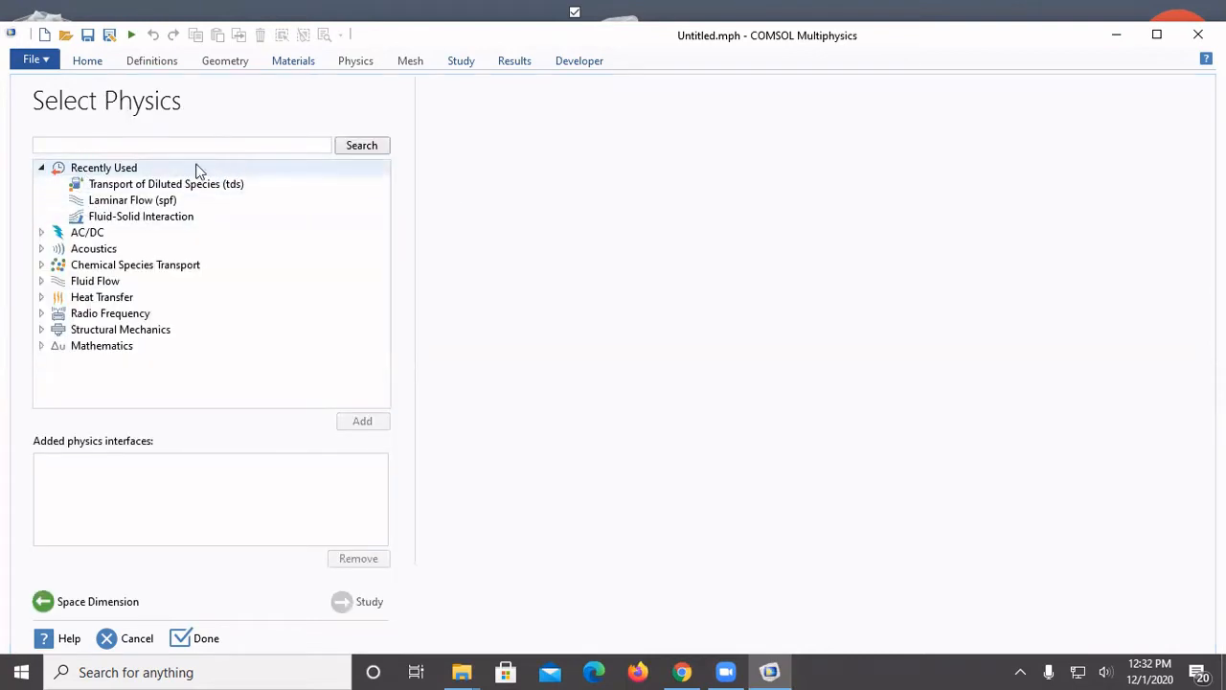
pyautogui.click(42, 266)
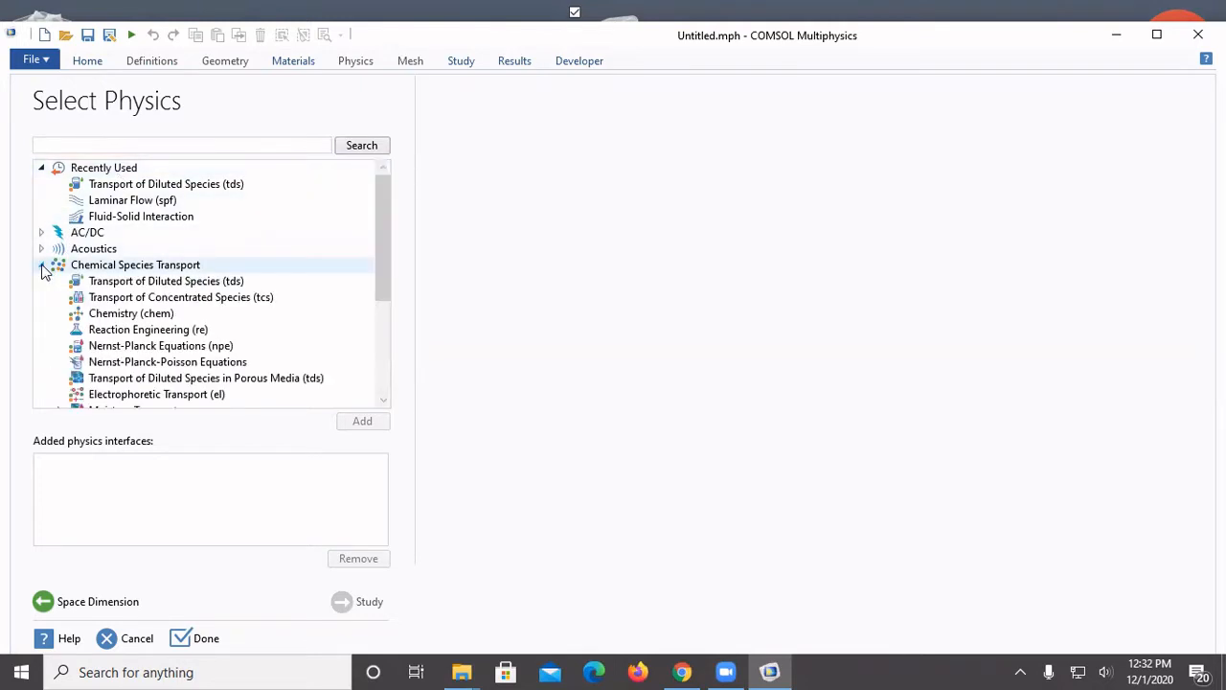
pyautogui.click(125, 284)
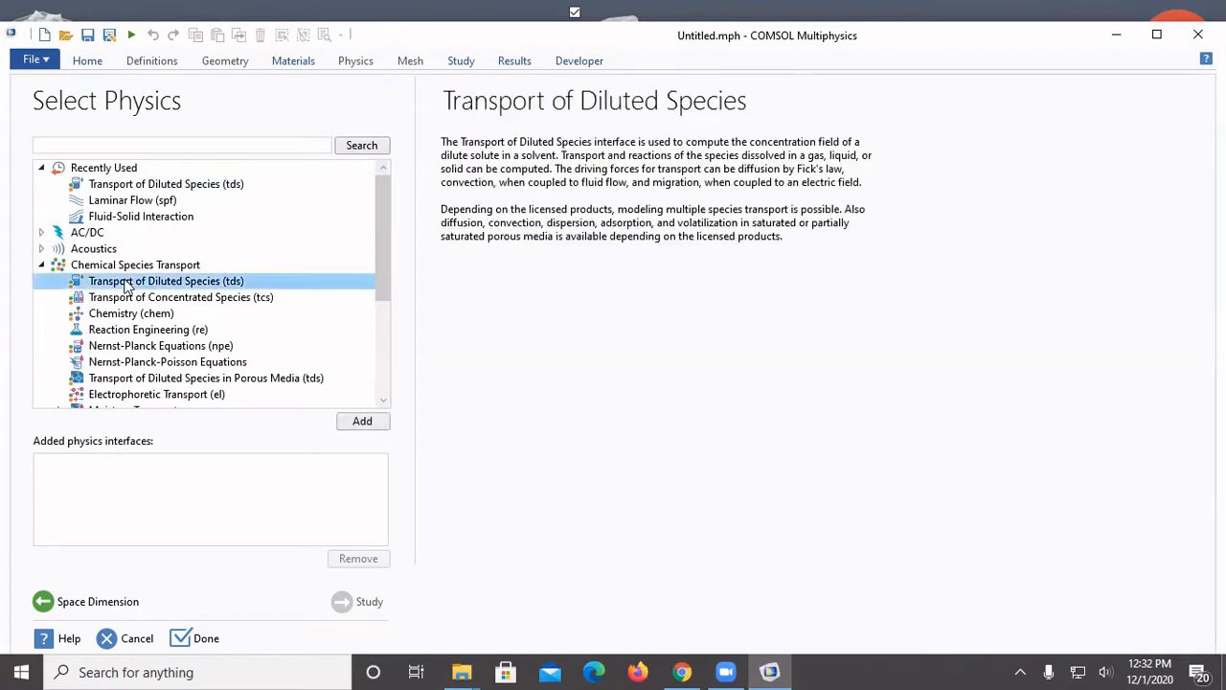
pyautogui.click(363, 422)
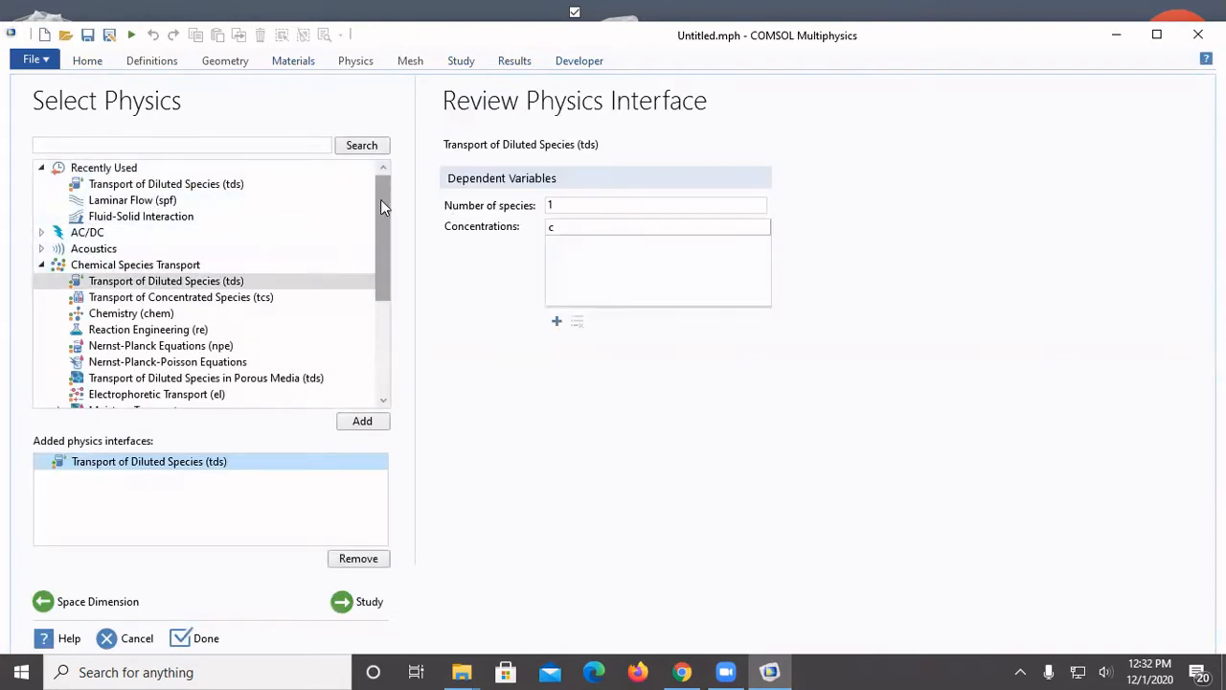
# Add the single-phase Laminar Flow (spf) interface from the Fluid Flow physics to the model
pyautogui.moveTo(381, 200); pyautogui.dragTo(392, 309)
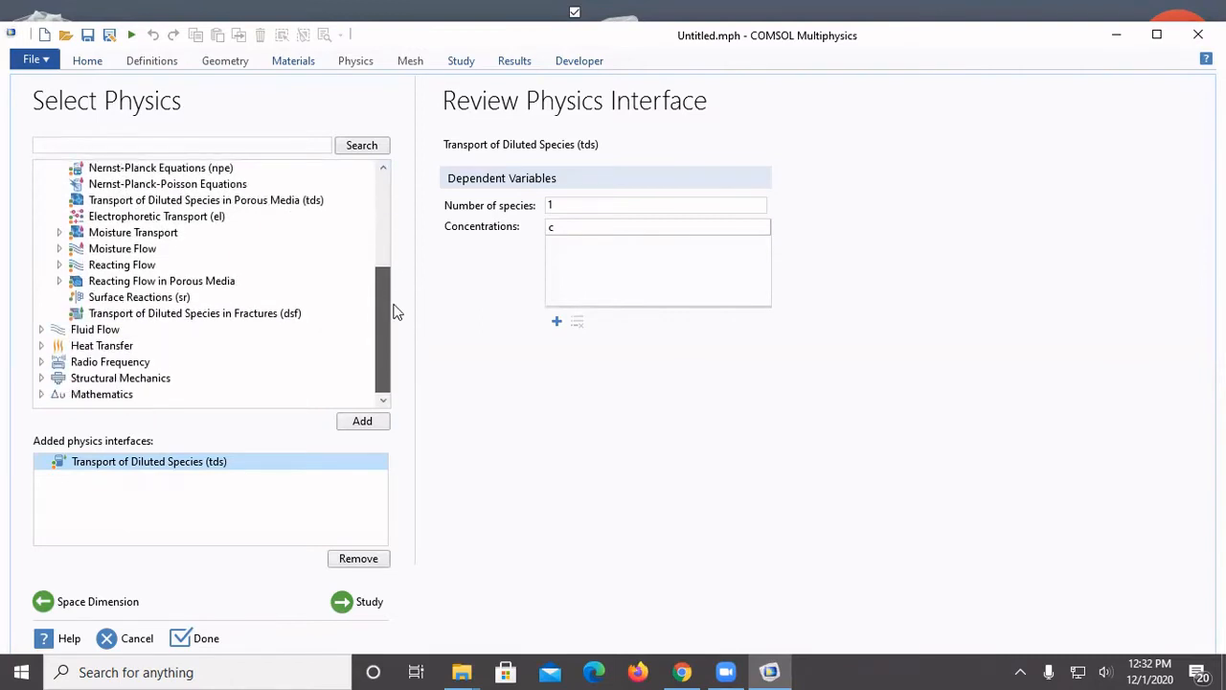
pyautogui.click(42, 330)
pyautogui.click(58, 346)
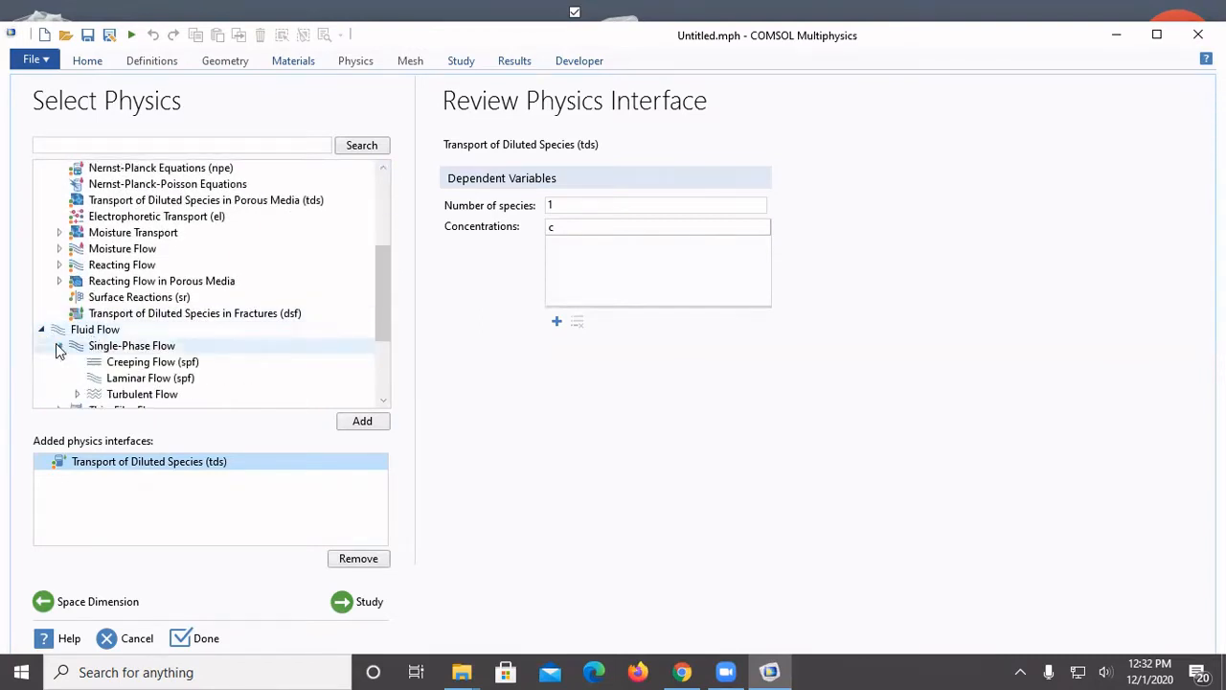
pyautogui.click(117, 380)
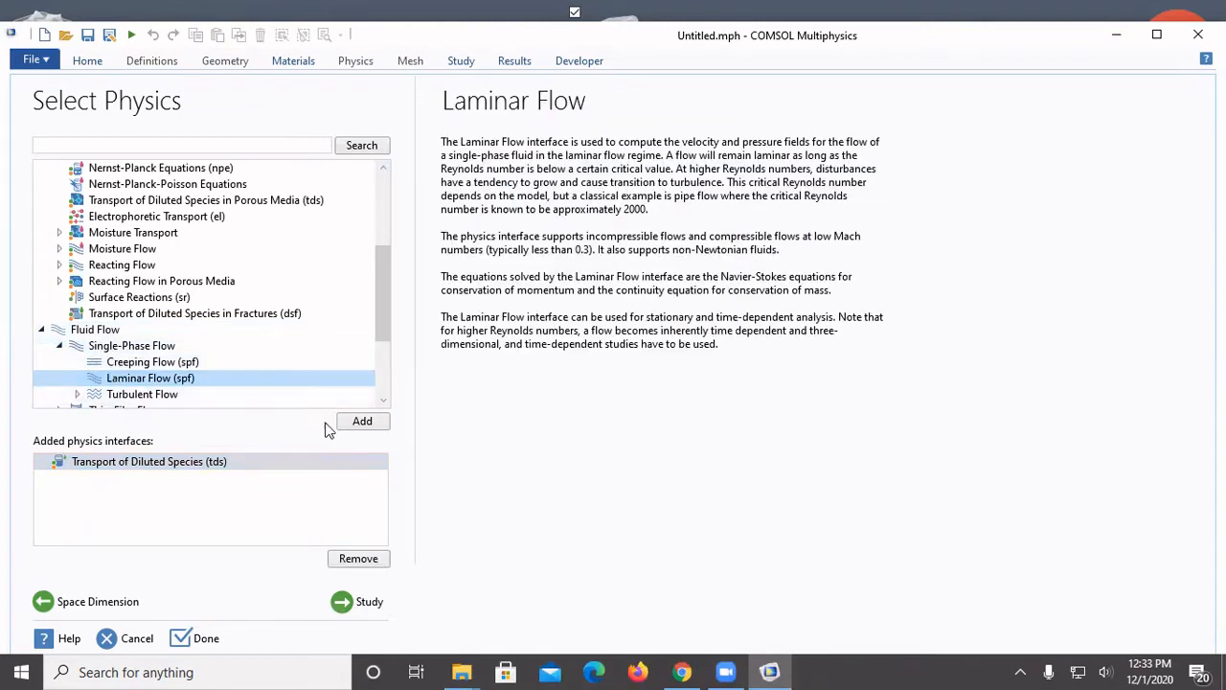
pyautogui.click(362, 428)
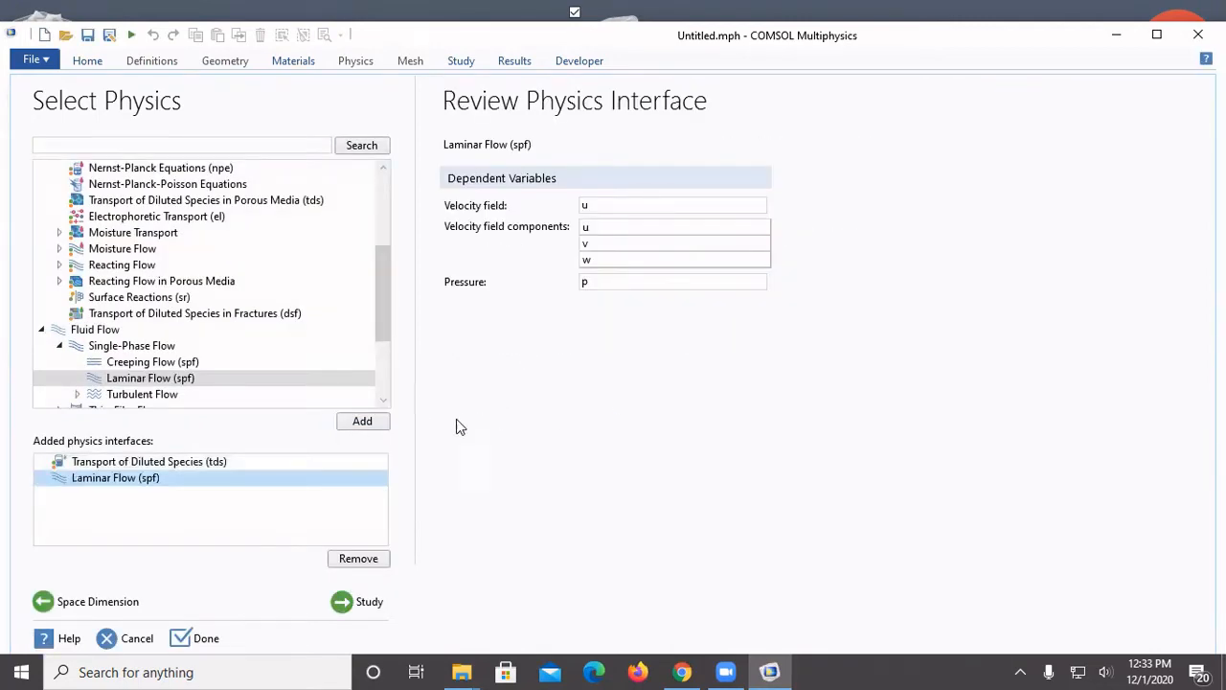
# Choose a Stationary study for the two physics interfaces and finish the model setup
pyautogui.click(361, 604)
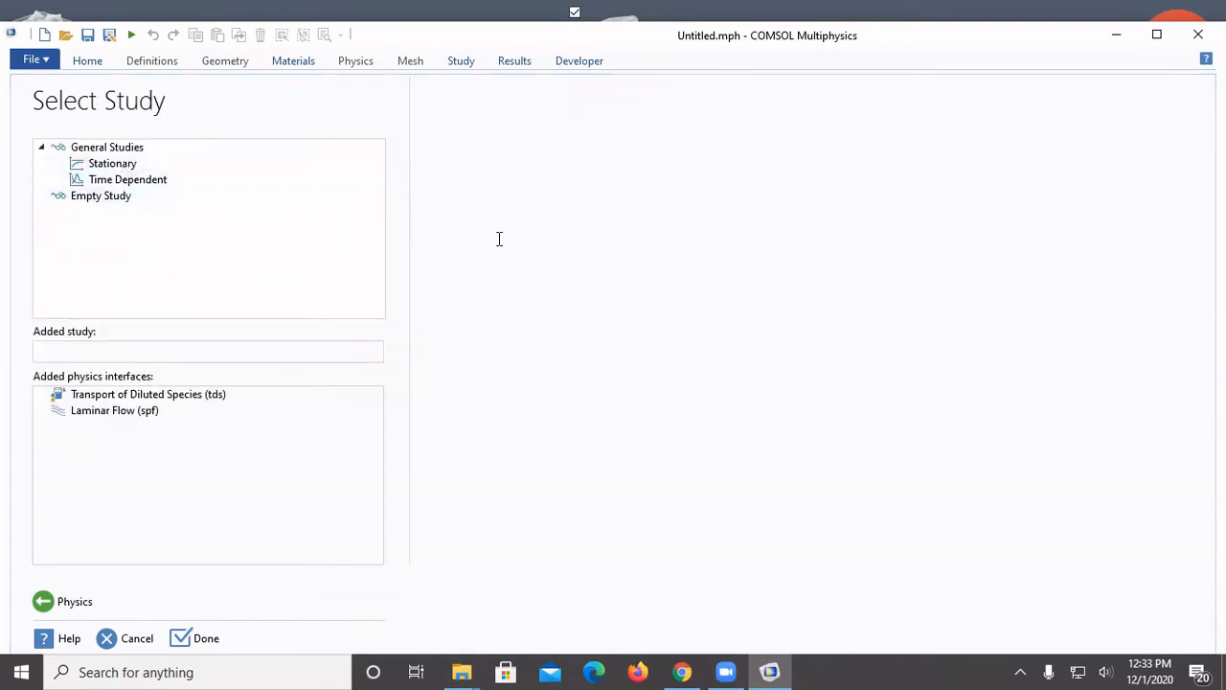
pyautogui.click(201, 173)
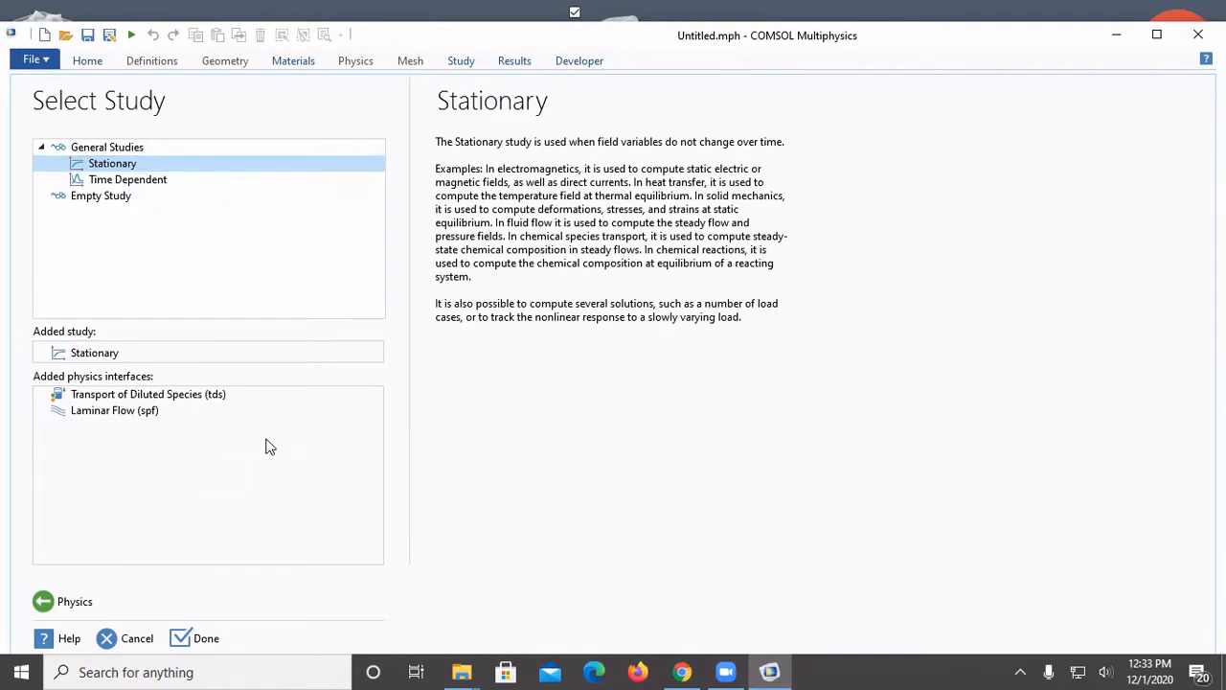
pyautogui.click(185, 644)
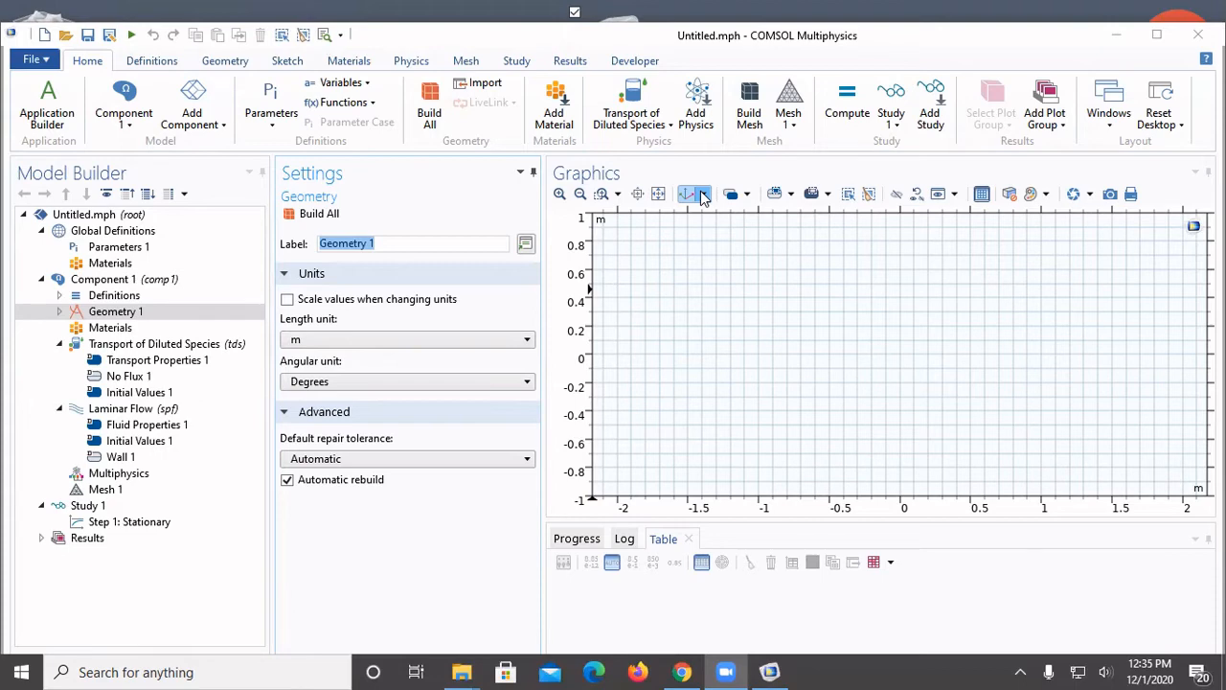
# Set the length unit of Geometry 1 to cm
pyautogui.click(116, 312)
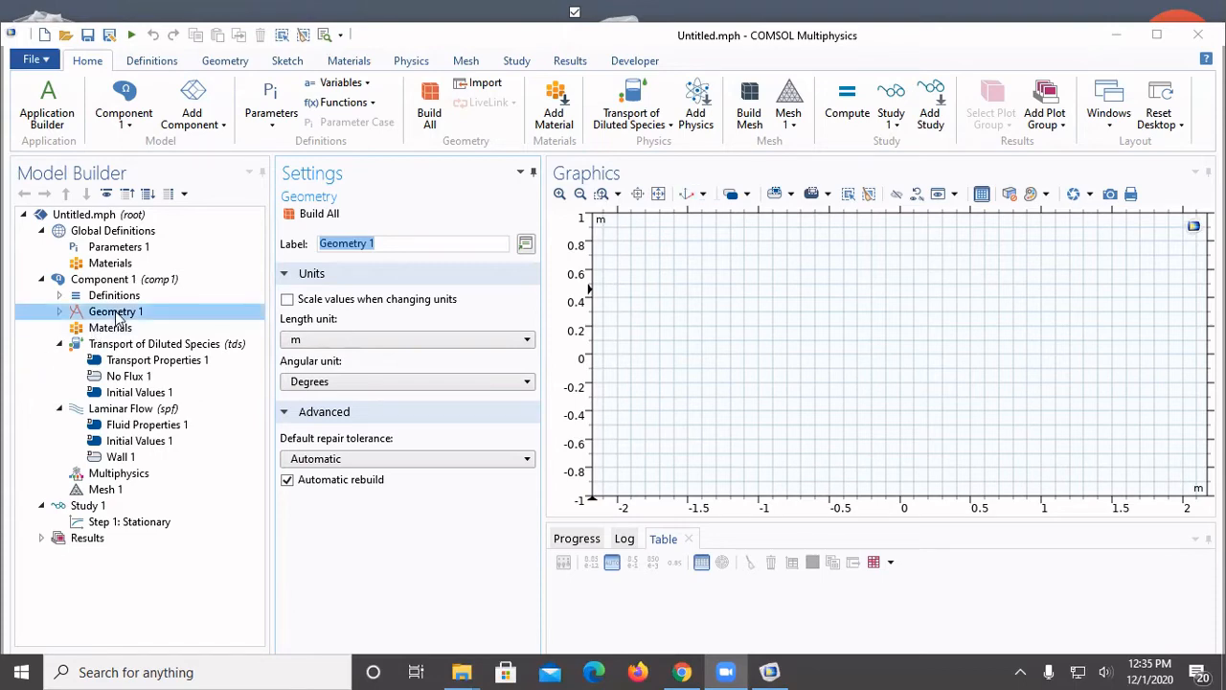
pyautogui.click(116, 313)
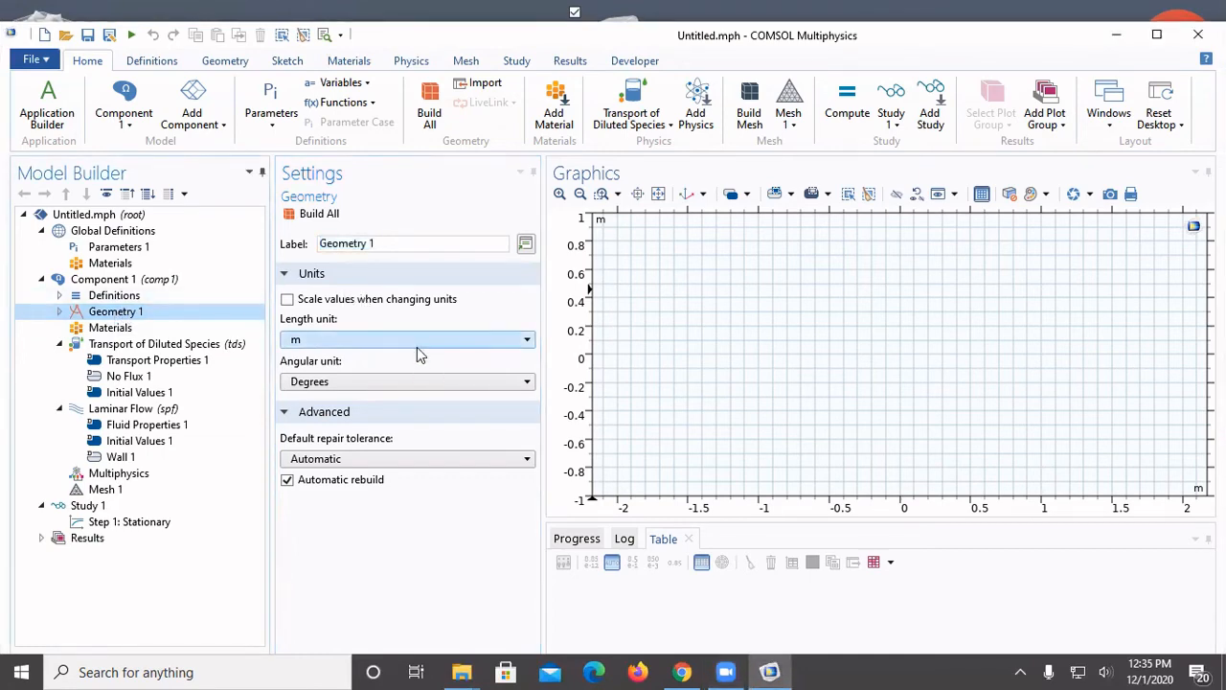
pyautogui.click(417, 343)
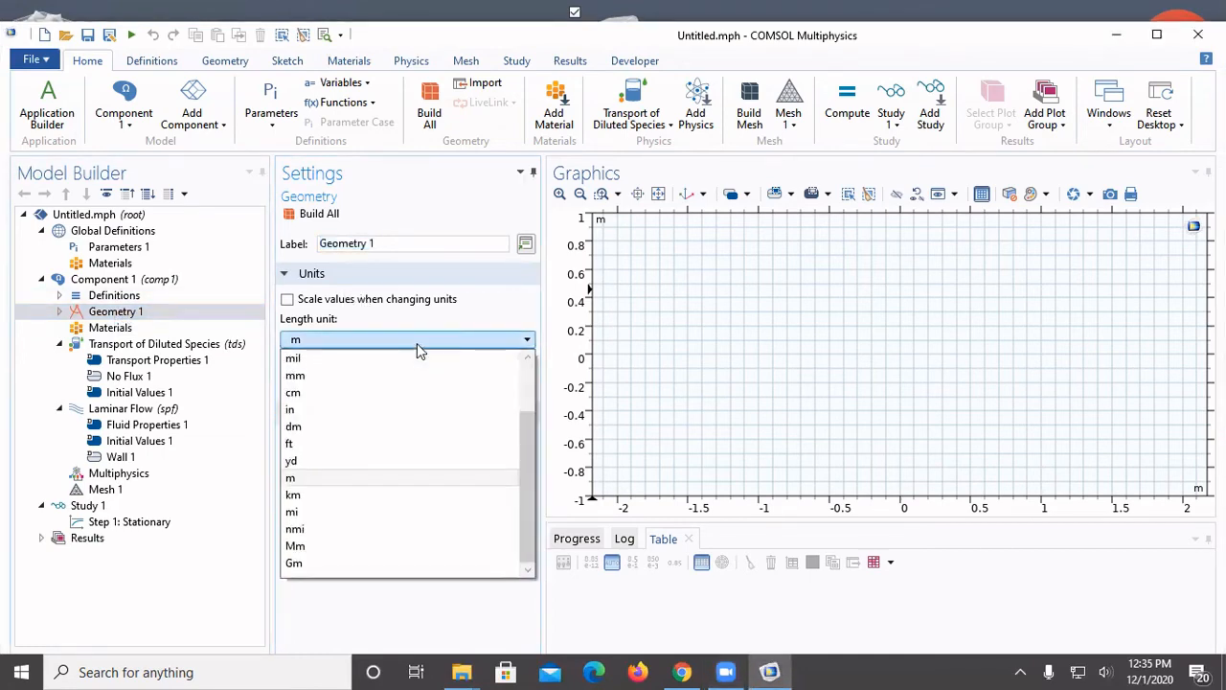
pyautogui.click(344, 396)
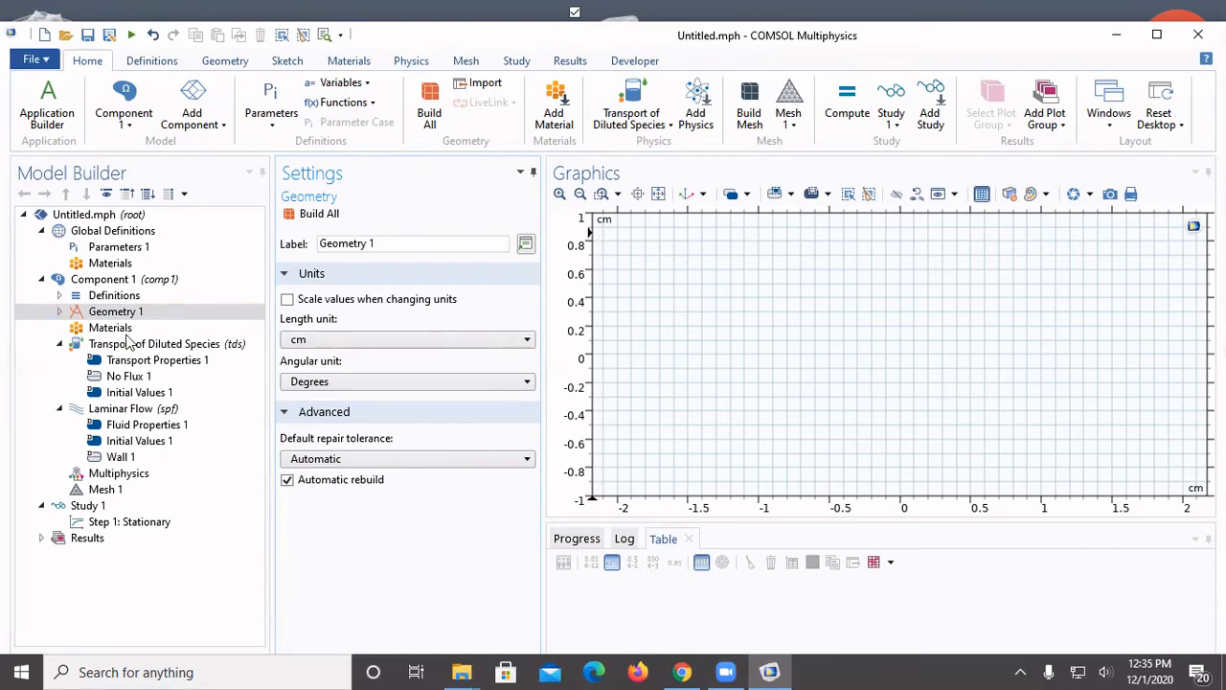
# Add a square with a 4 cm side length and its corner at y = 4 cm, and build it
pyautogui.rightClick(93, 316)
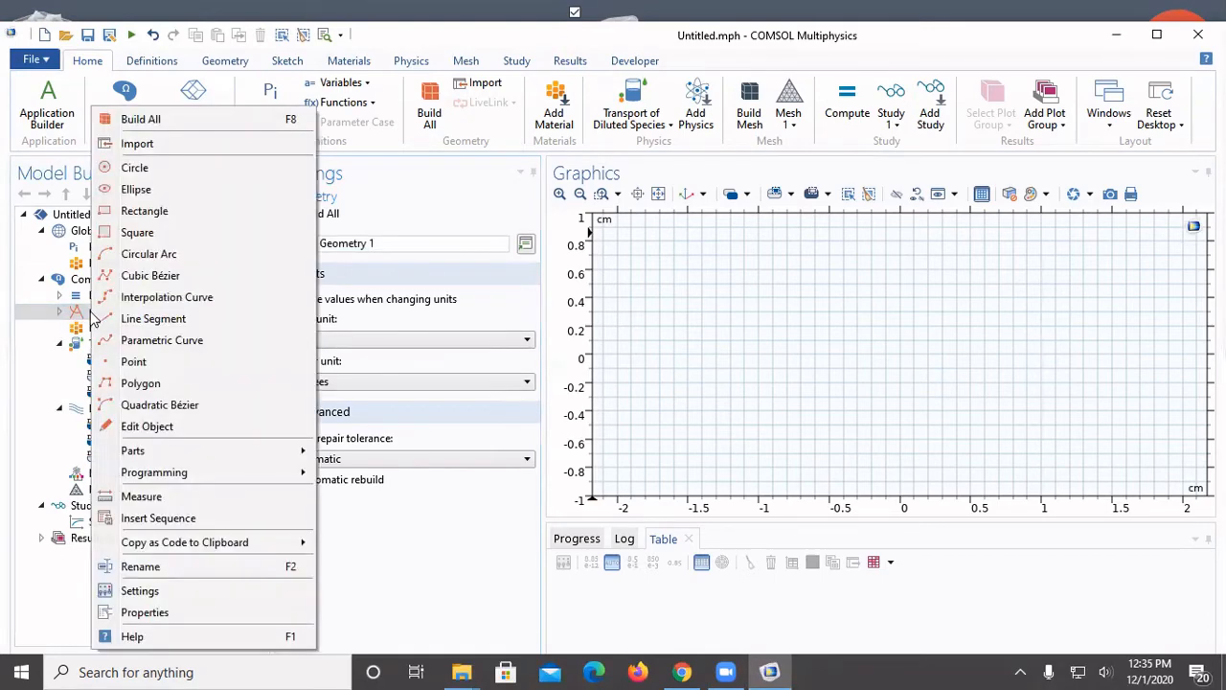
pyautogui.click(139, 233)
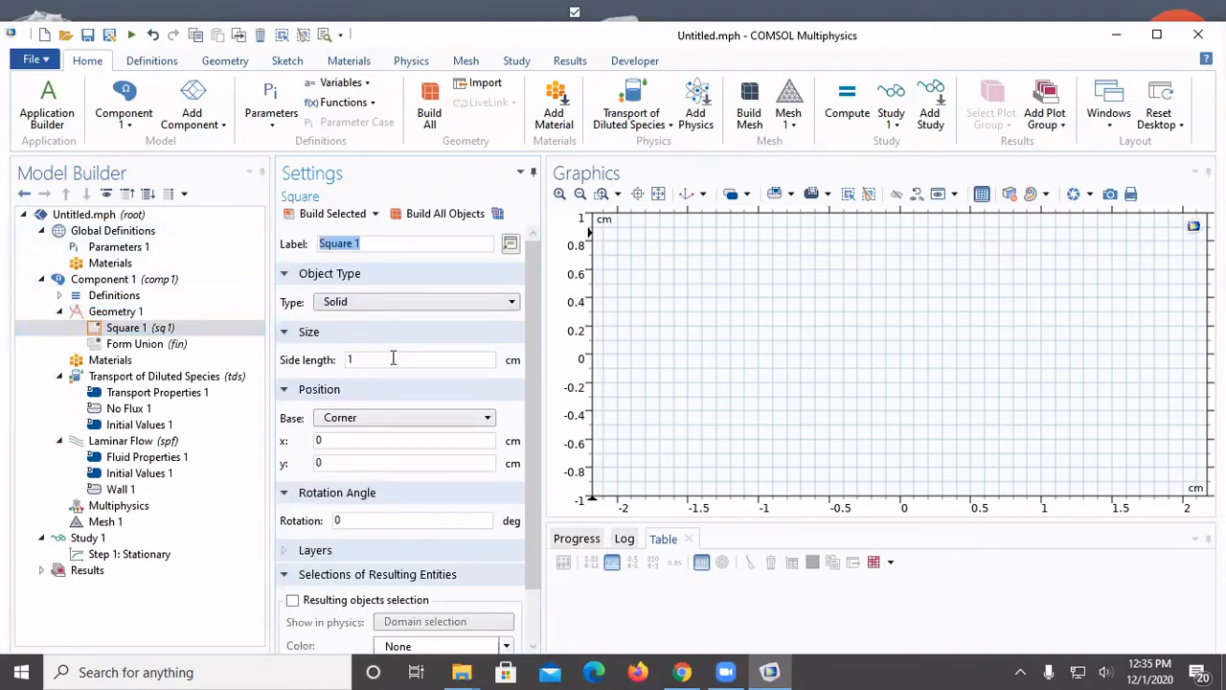
pyautogui.moveTo(393, 358); pyautogui.dragTo(341, 364)
pyautogui.write('4')
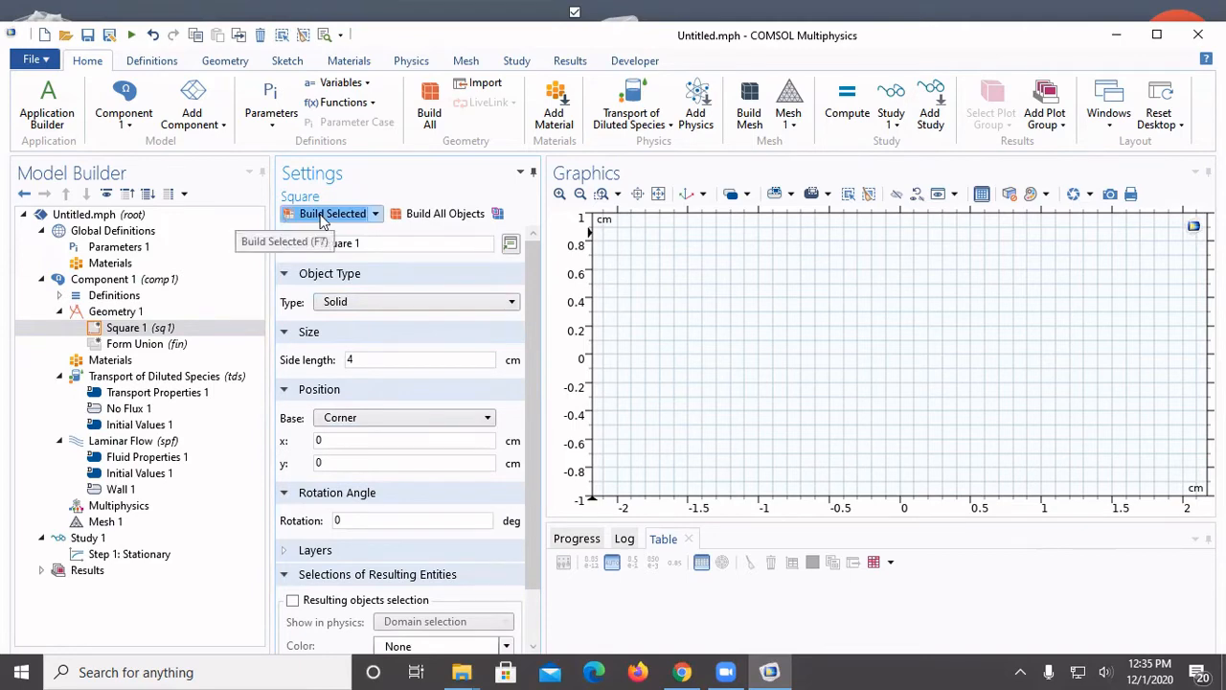
pyautogui.moveTo(462, 670)
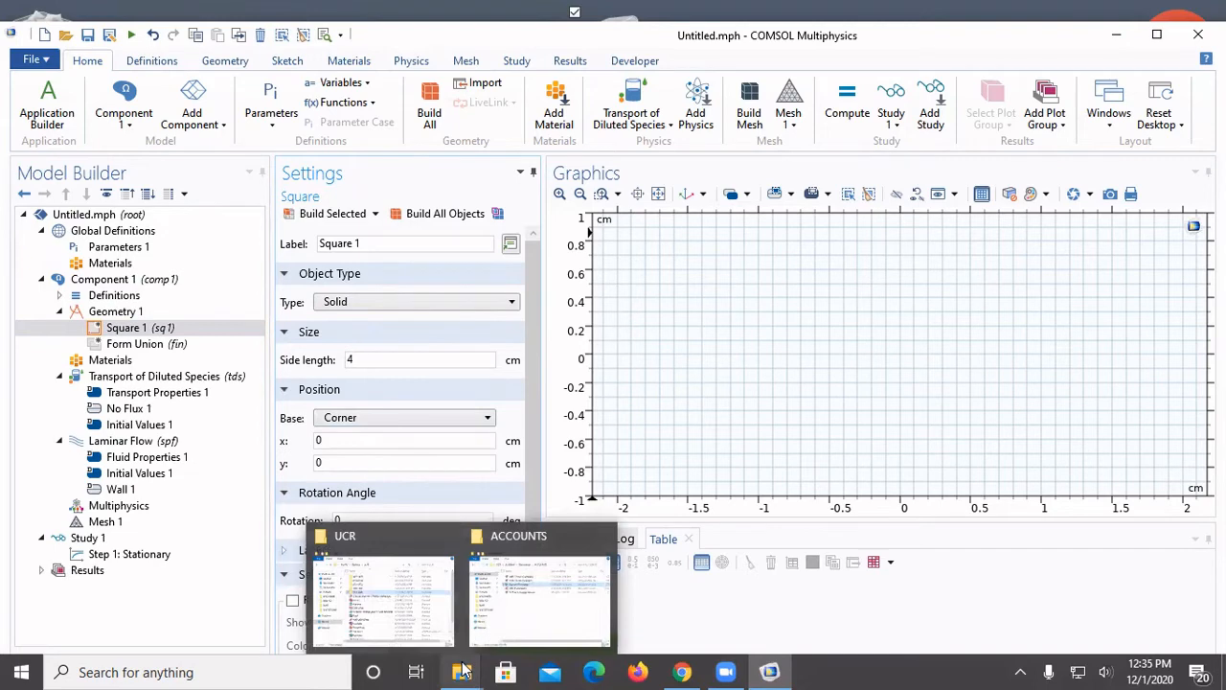
pyautogui.doubleClick(360, 464)
pyautogui.write('4')
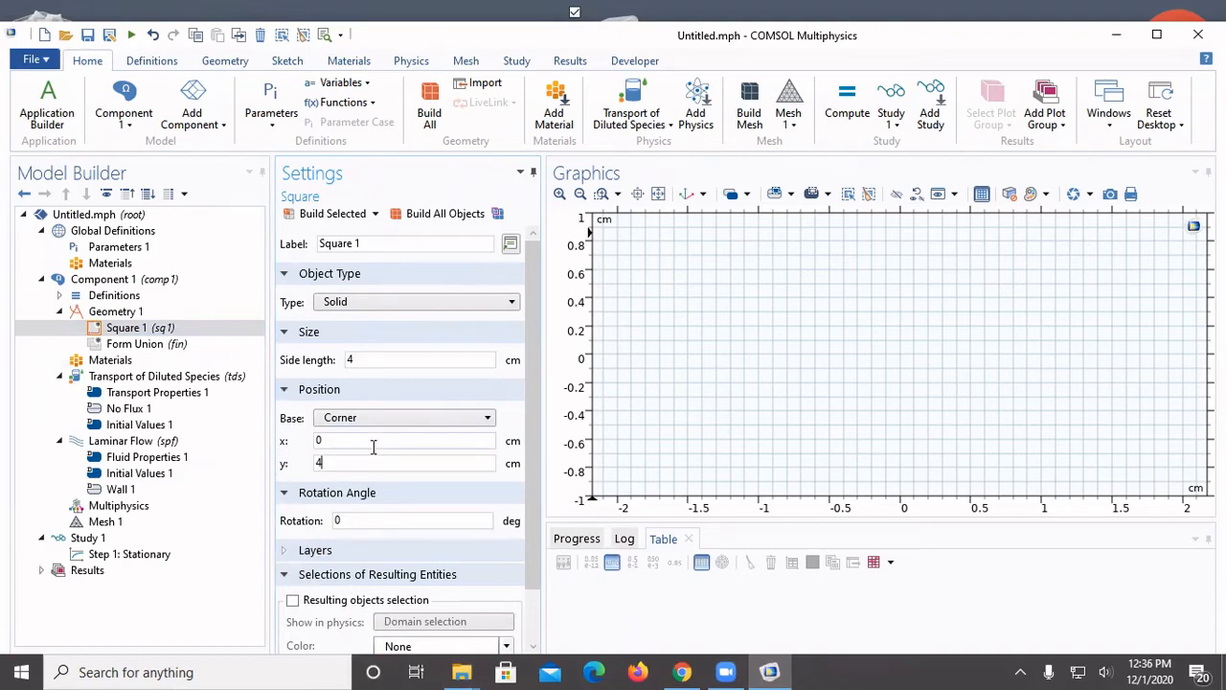
pyautogui.click(331, 215)
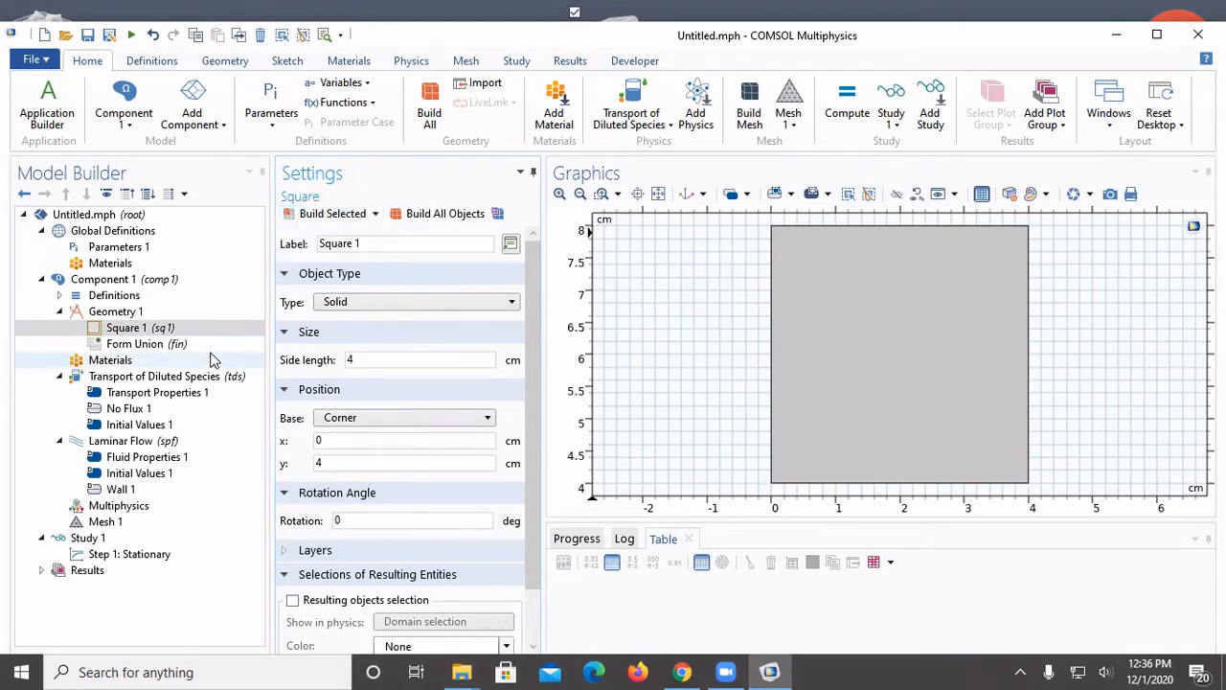
# Add a second square with a 4 cm side length and its corner at x = 4 cm, y = 4 cm, and build it
pyautogui.click(156, 312)
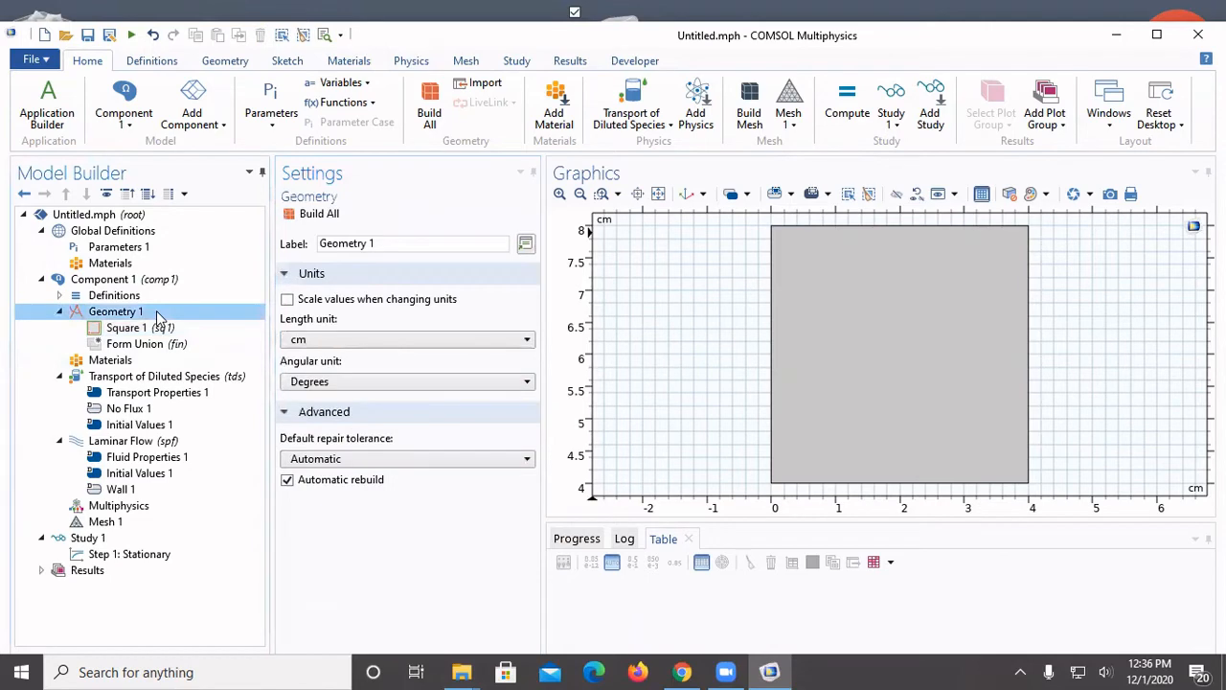
pyautogui.rightClick(157, 311)
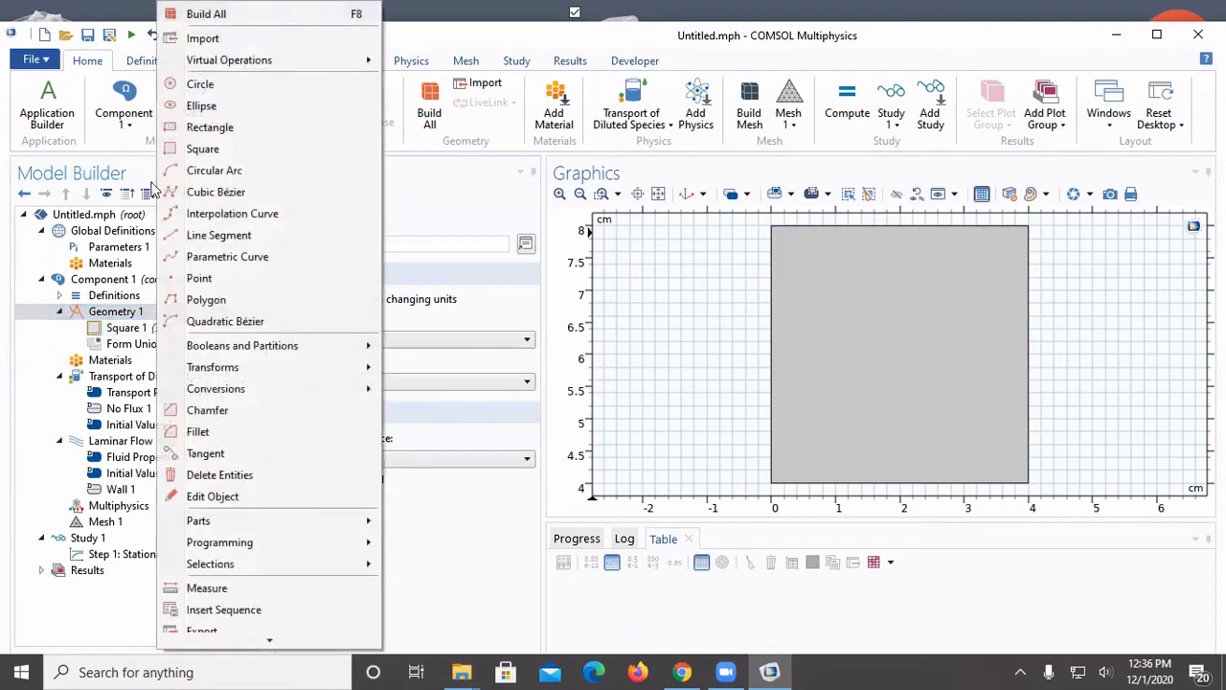
pyautogui.click(216, 151)
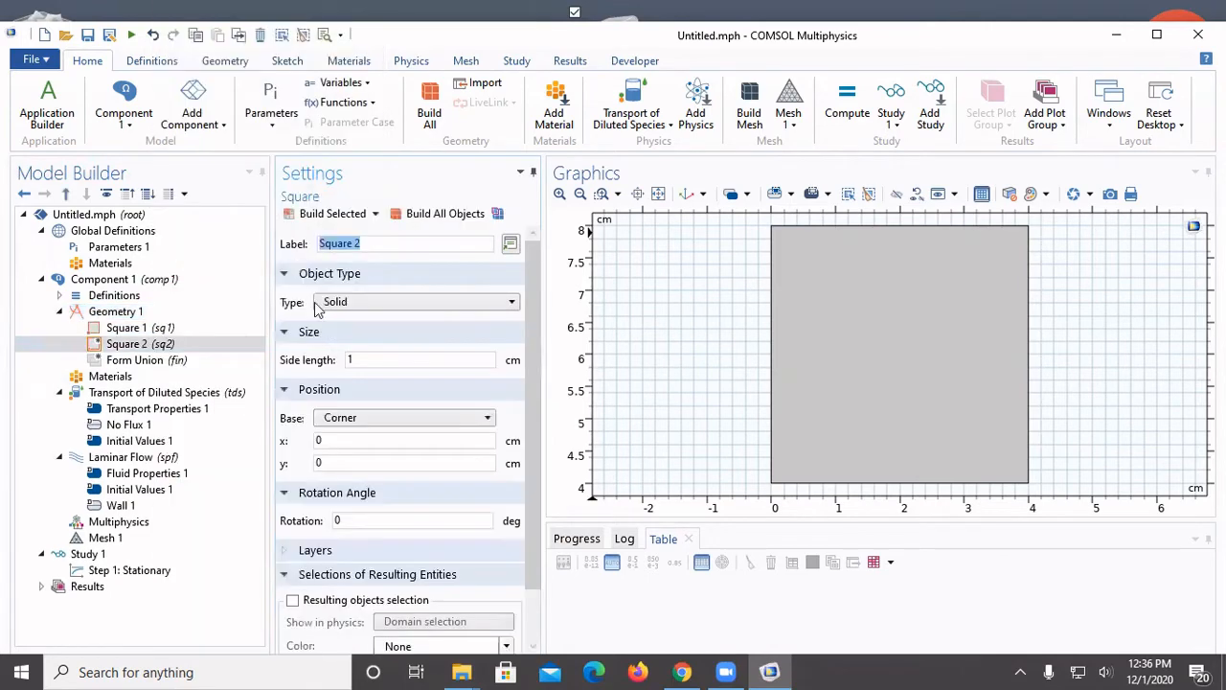
pyautogui.doubleClick(395, 360)
pyautogui.write('4')
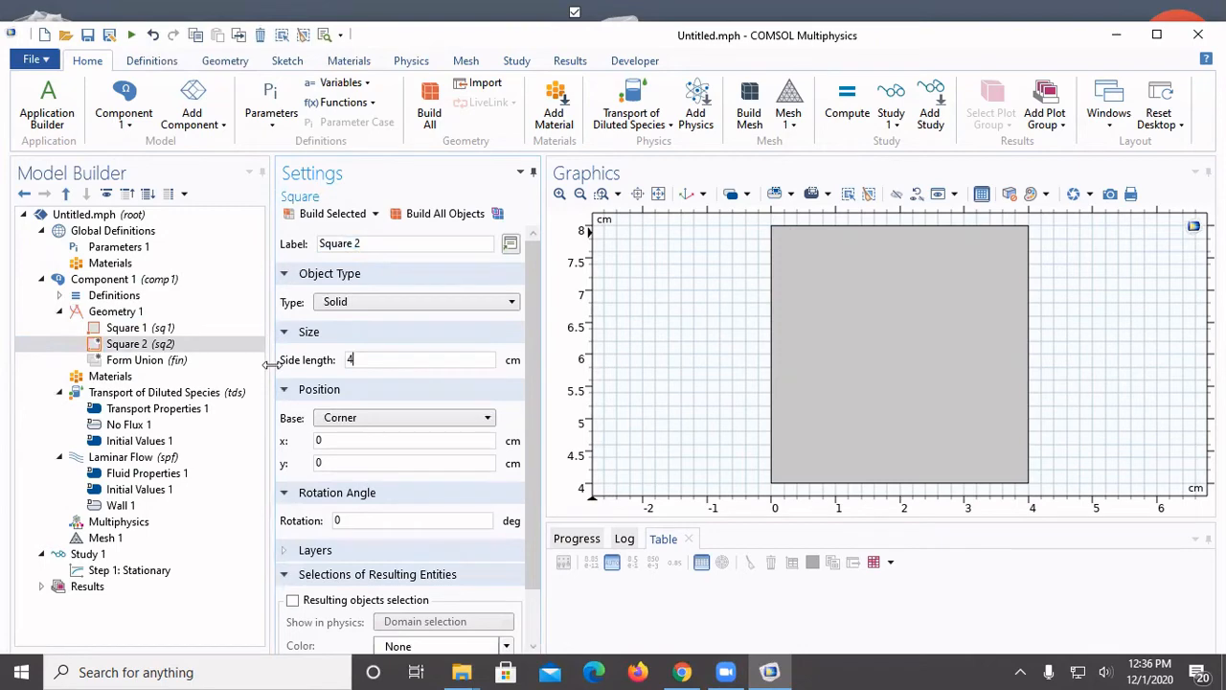
pyautogui.doubleClick(375, 437)
pyautogui.write('4')
pyautogui.doubleClick(349, 462)
pyautogui.write('4')
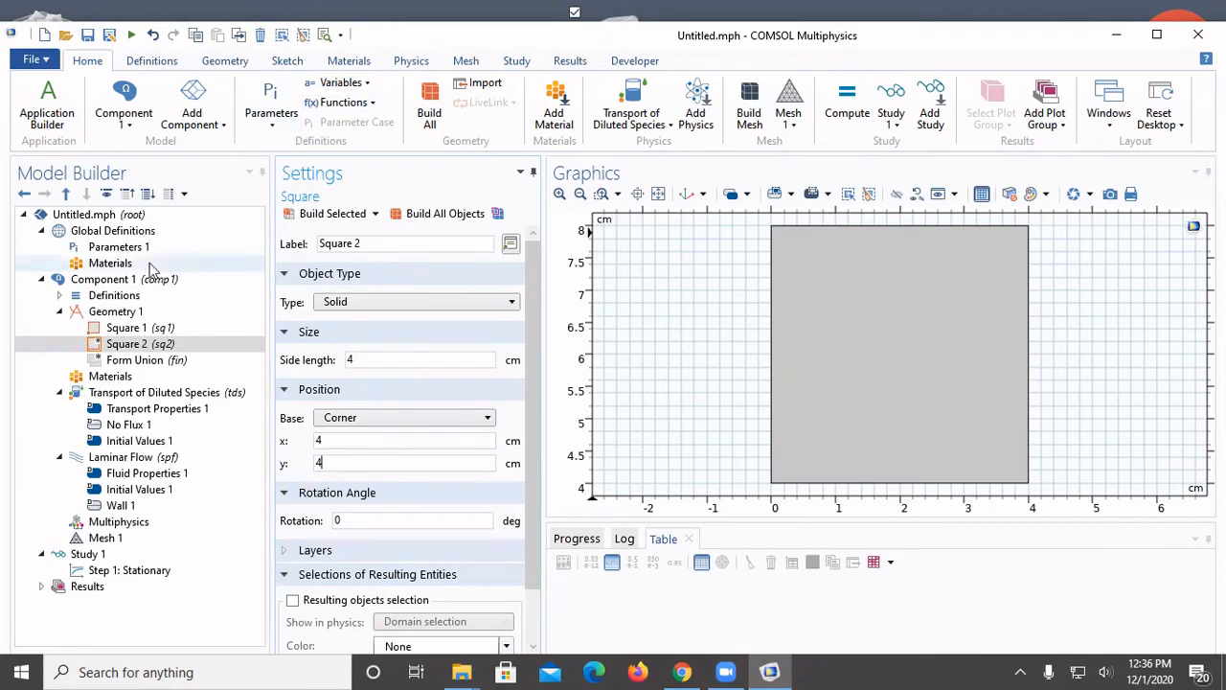
pyautogui.click(335, 213)
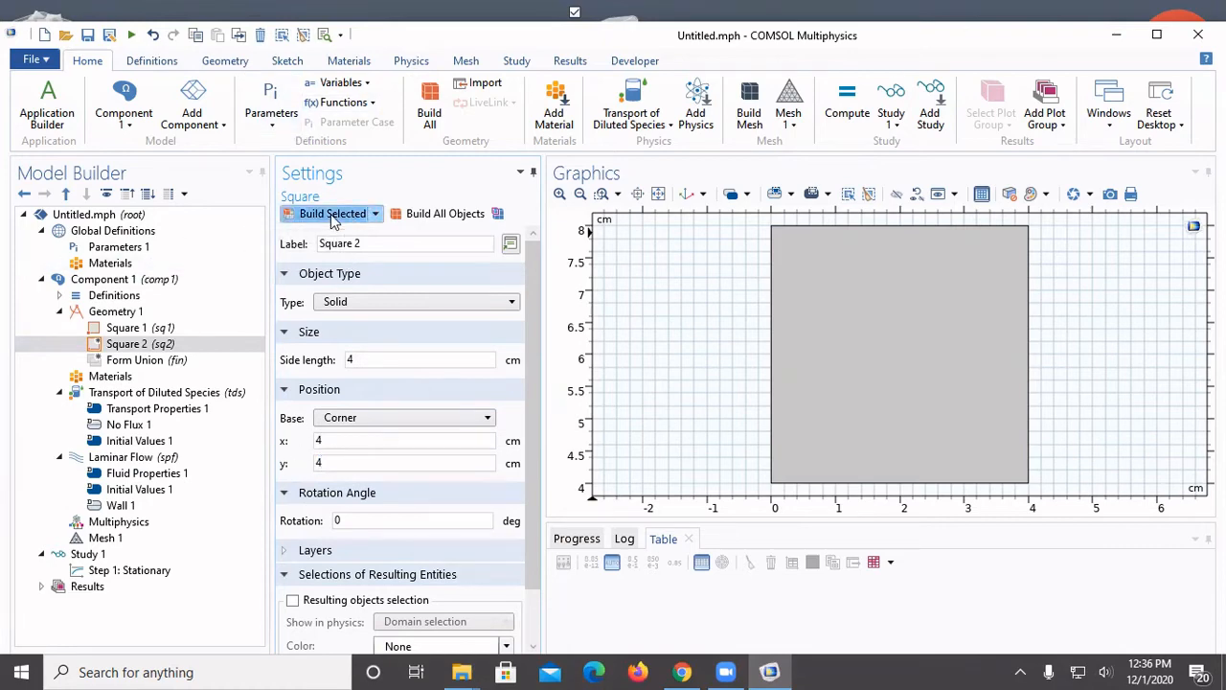
# Add a rectangle to Geometry 1 with a width of 4 cm and a height of 8 cm
pyautogui.click(580, 195)
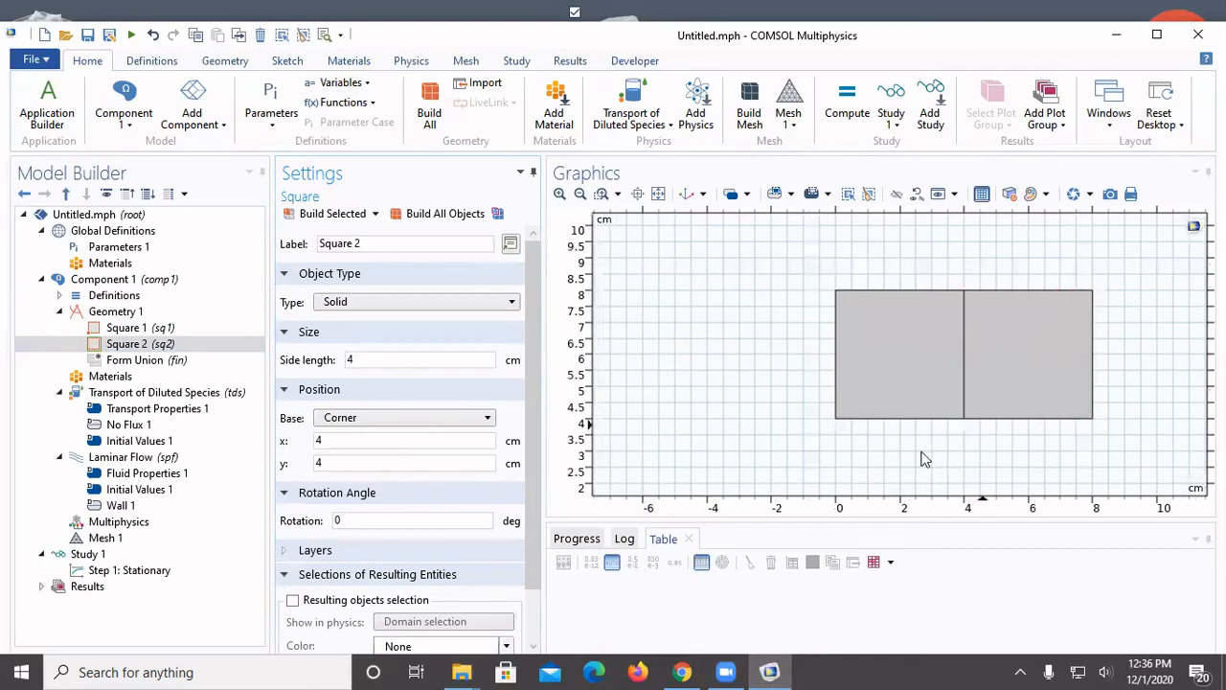
pyautogui.click(602, 195)
pyautogui.moveTo(805, 264); pyautogui.dragTo(1127, 451)
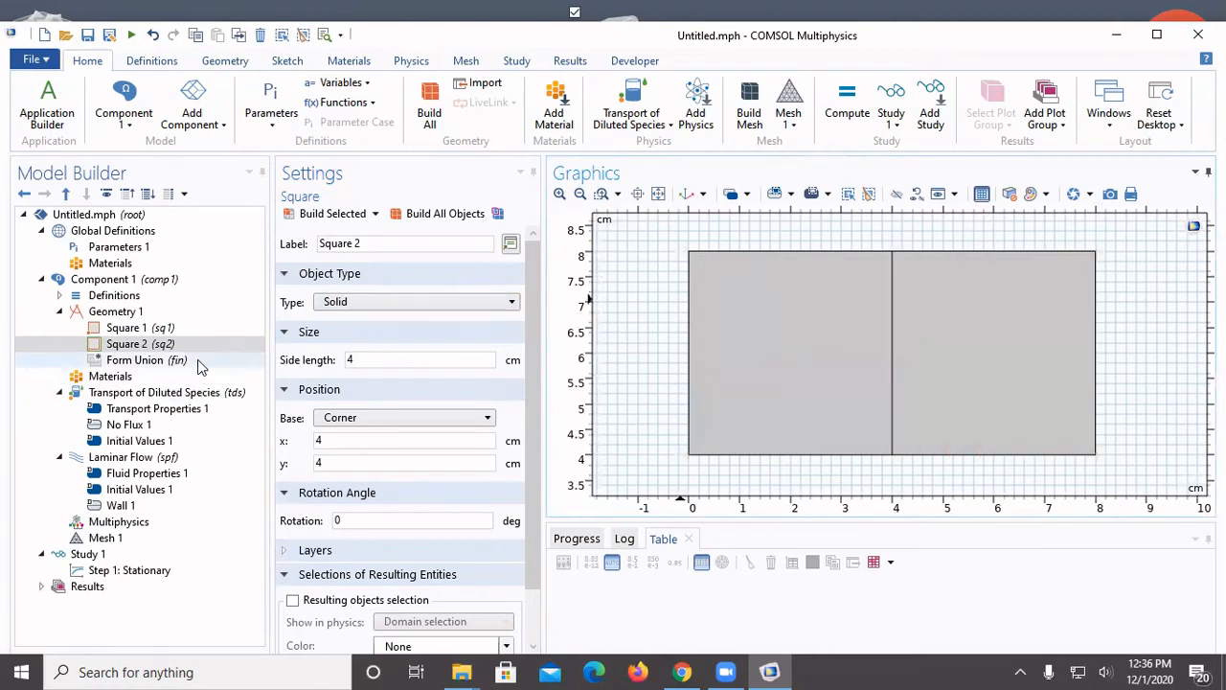
pyautogui.click(145, 313)
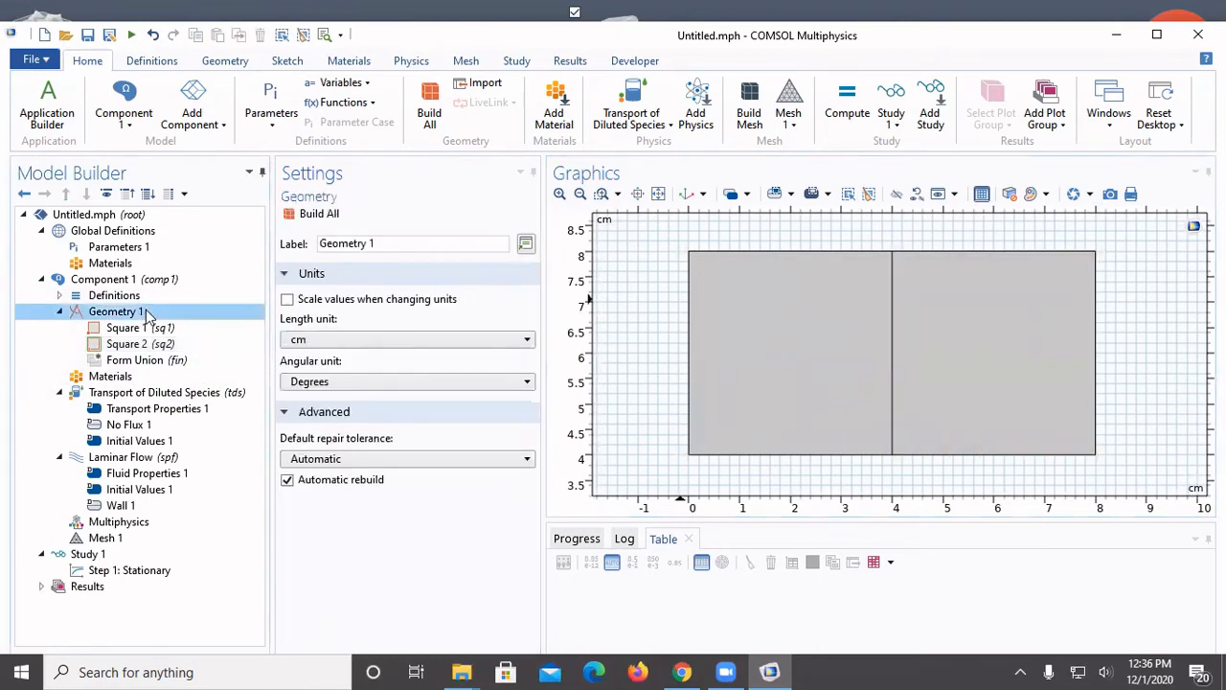
pyautogui.rightClick(146, 313)
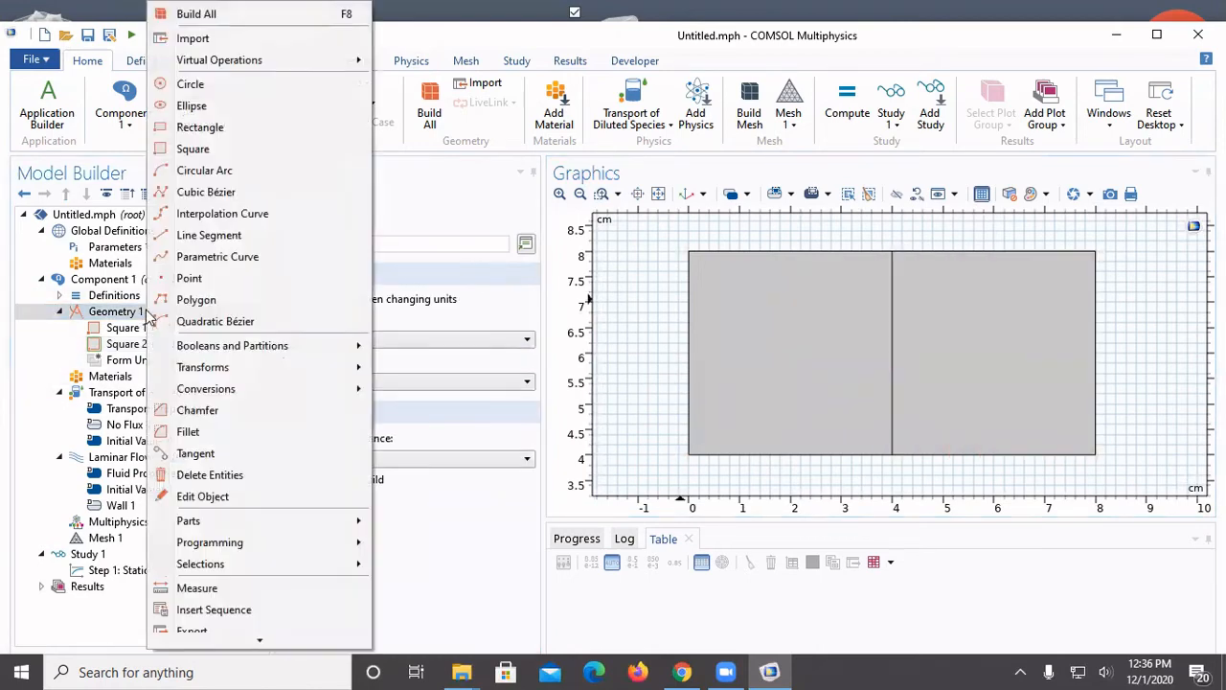
pyautogui.click(239, 129)
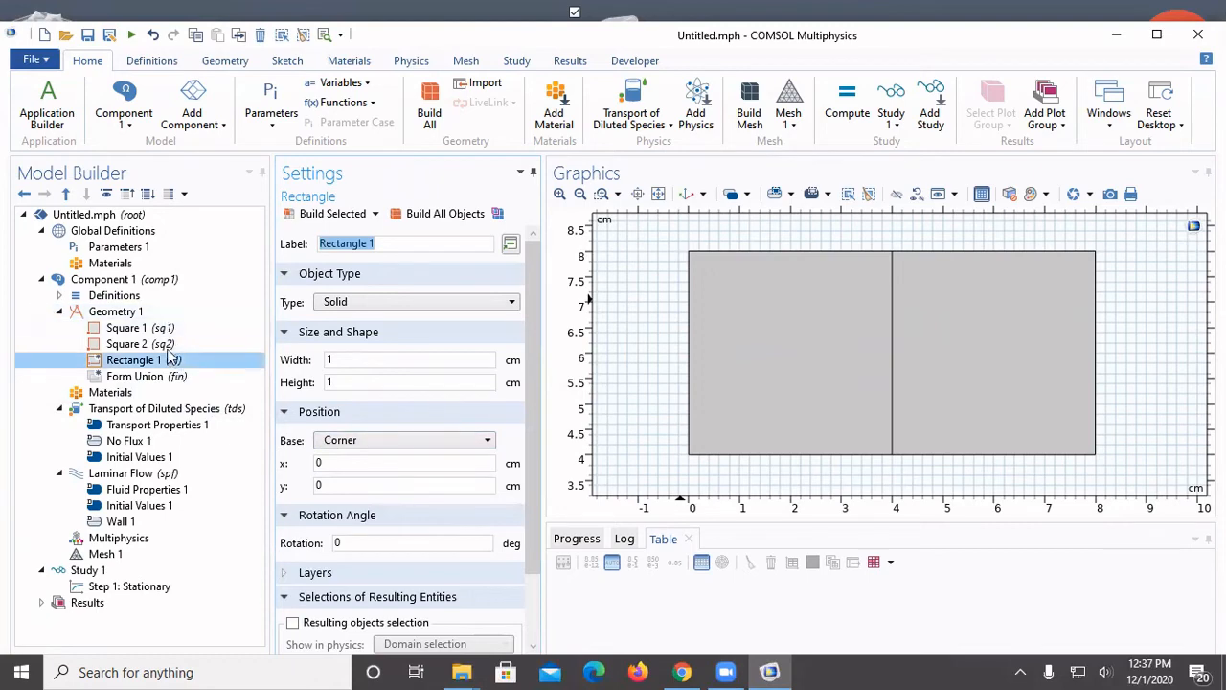
pyautogui.doubleClick(409, 365)
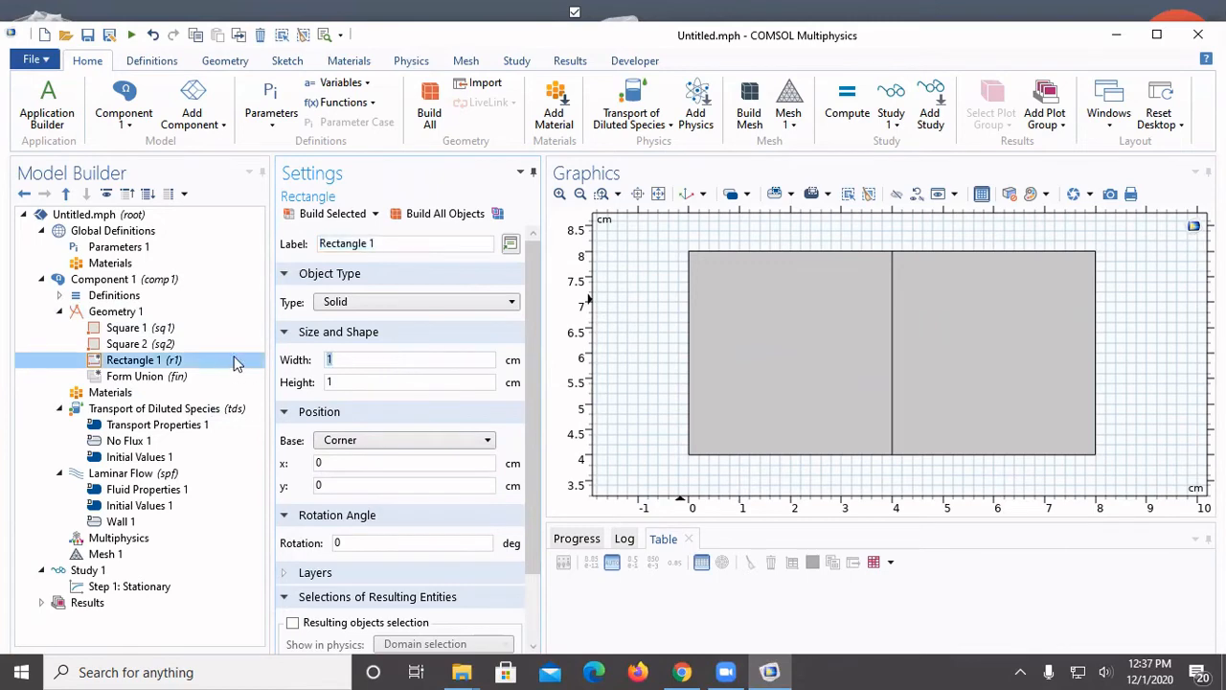
pyautogui.write('4')
pyautogui.doubleClick(374, 383)
pyautogui.write('8')
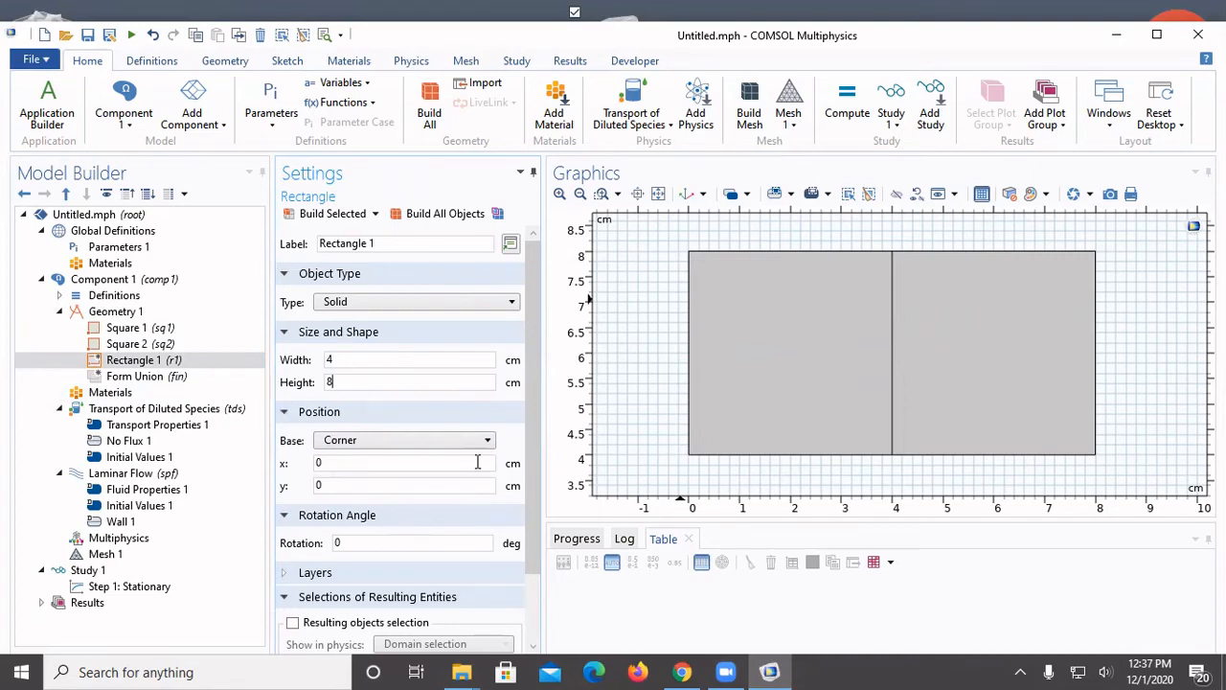
# Place the first rectangle's corner at y = -4 cm and build it
pyautogui.doubleClick(346, 485)
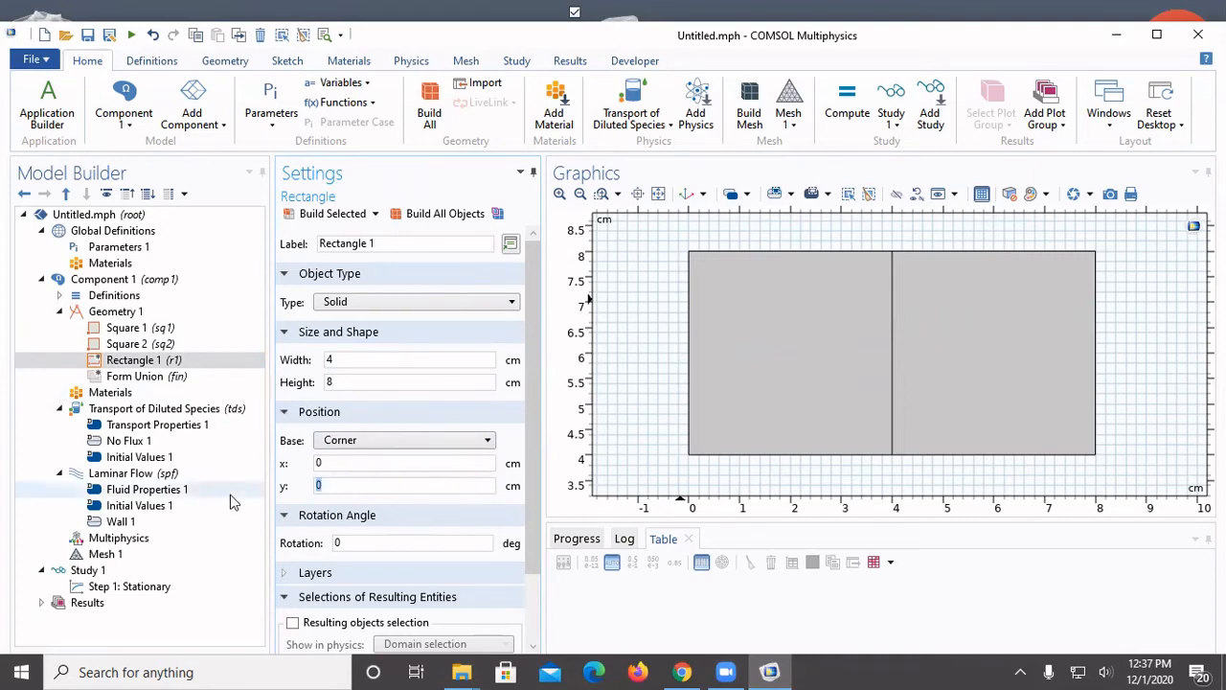
pyautogui.write('-4')
pyautogui.click(349, 217)
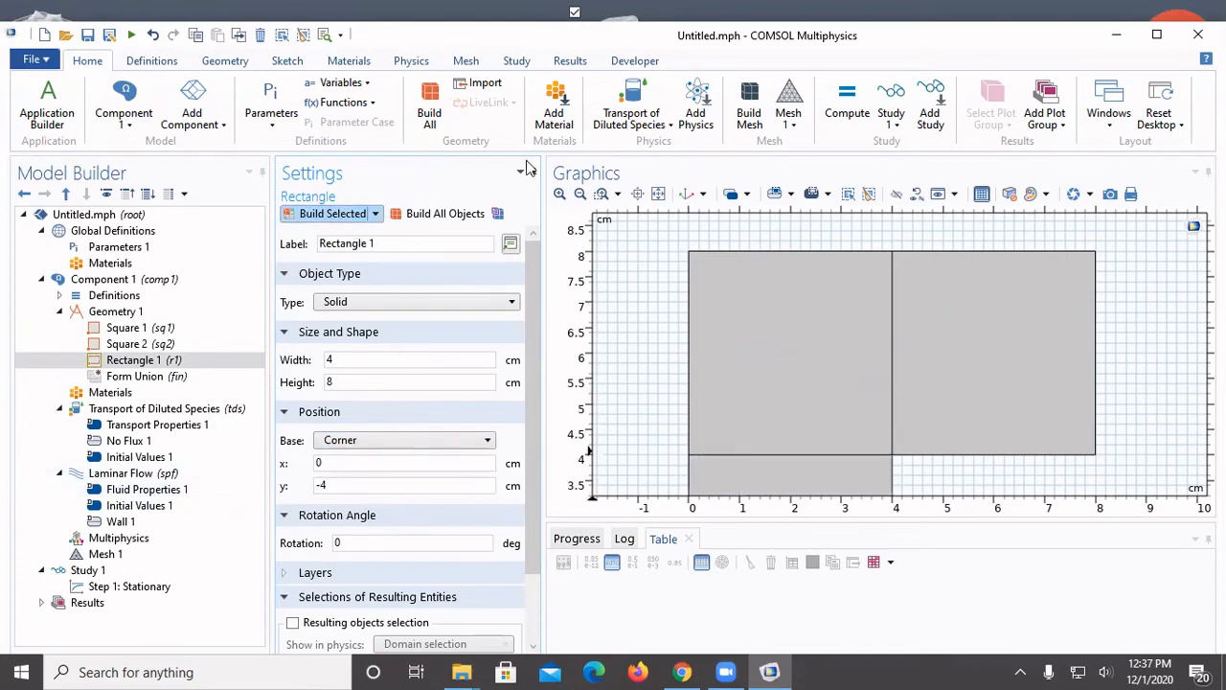
# Add a second rectangle to Geometry 1 with a width of 4 cm and a height of 8 cm
pyautogui.click(581, 194)
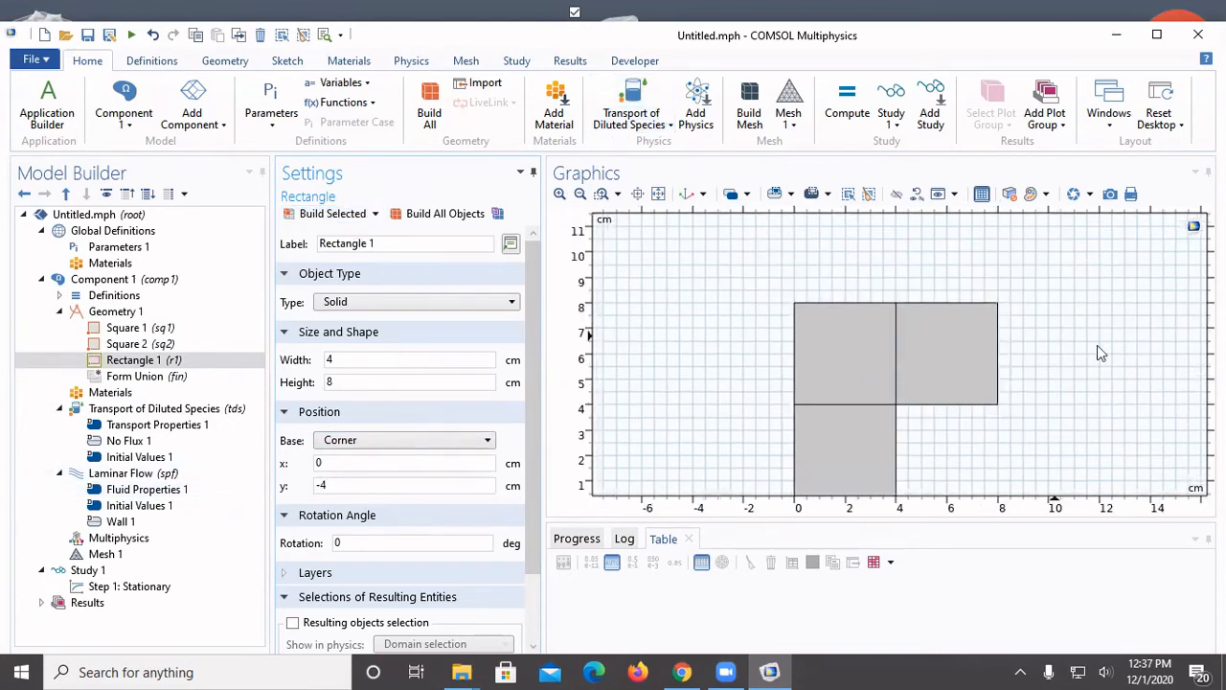
pyautogui.click(580, 195)
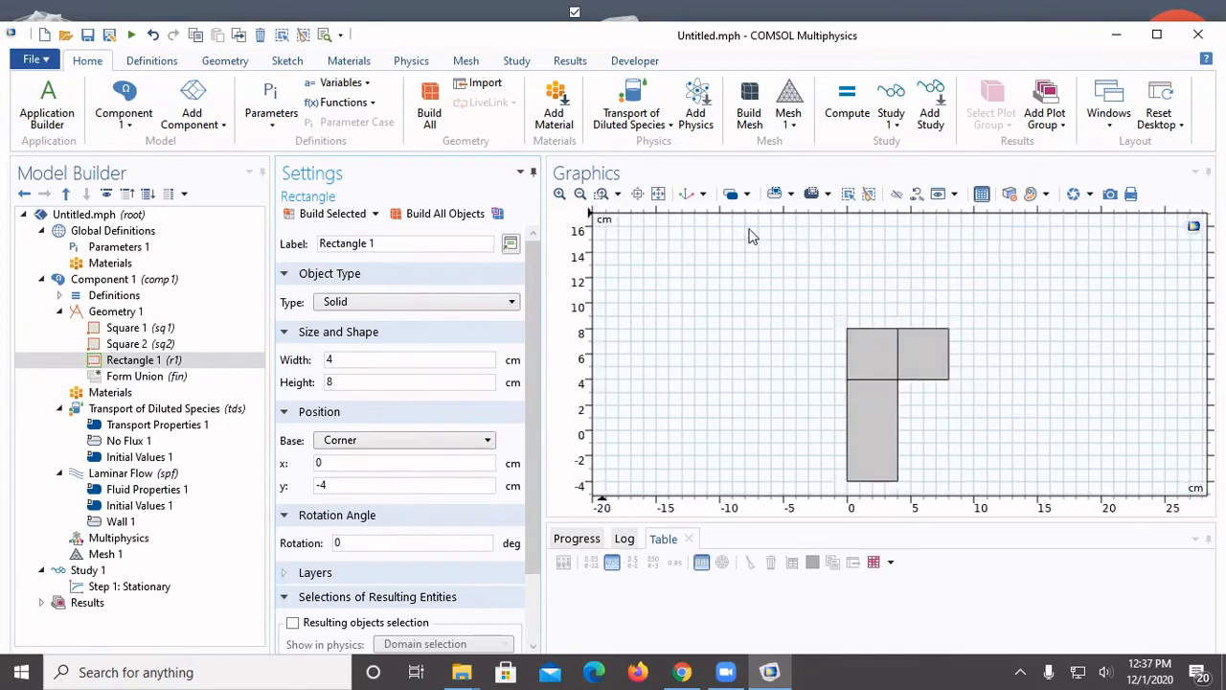
pyautogui.click(602, 193)
pyautogui.moveTo(825, 312); pyautogui.dragTo(973, 511)
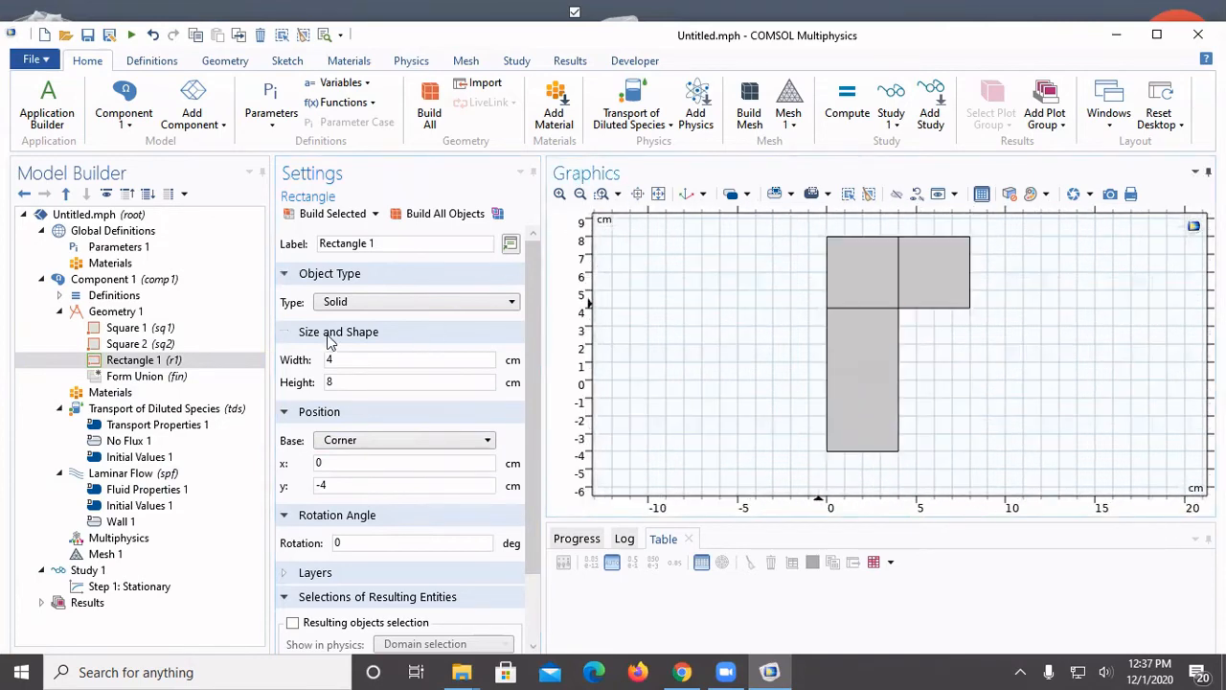
pyautogui.click(153, 313)
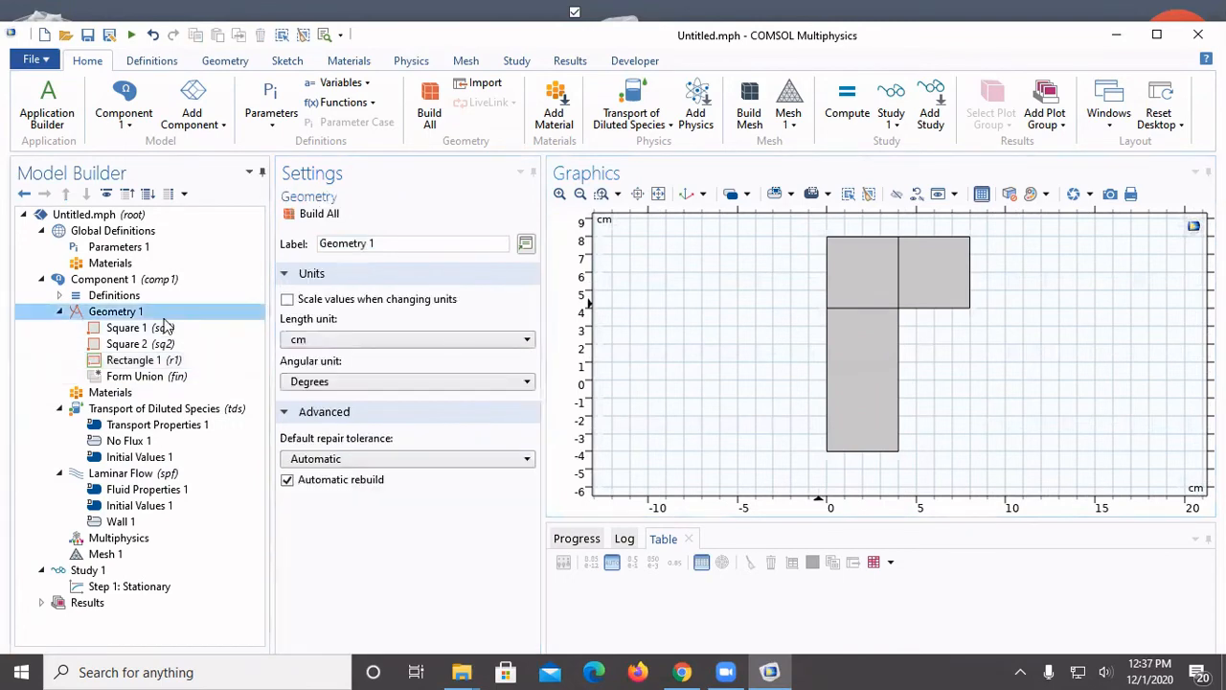
pyautogui.rightClick(165, 314)
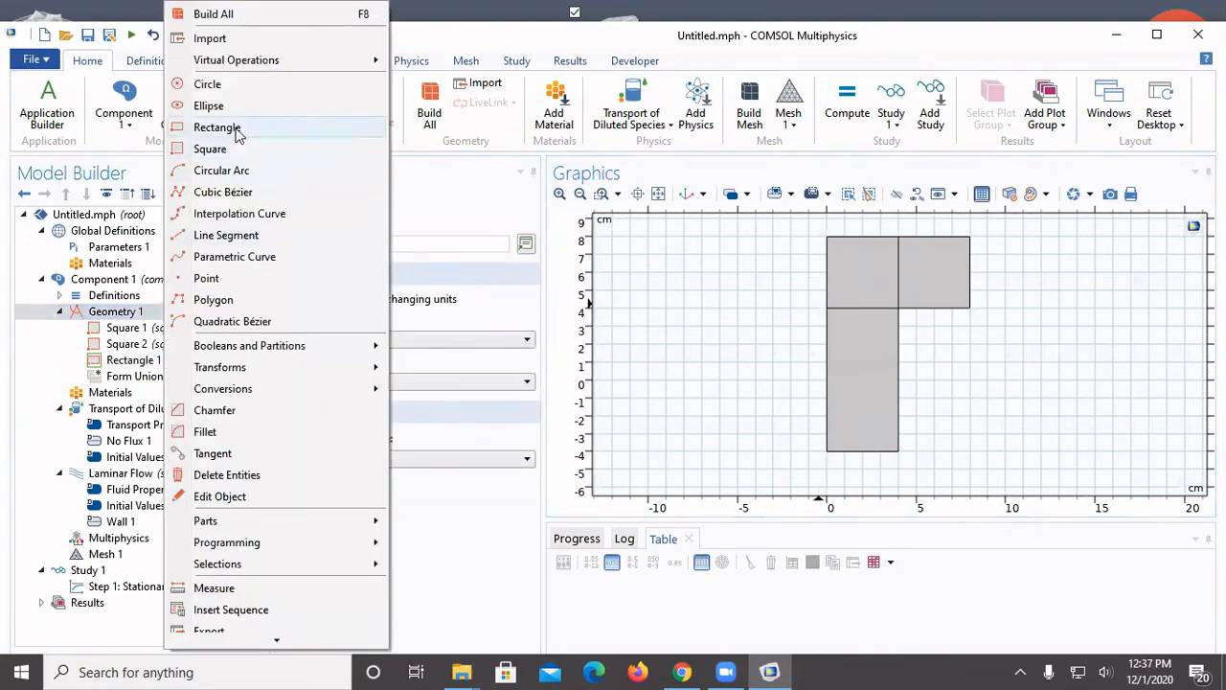
pyautogui.click(217, 127)
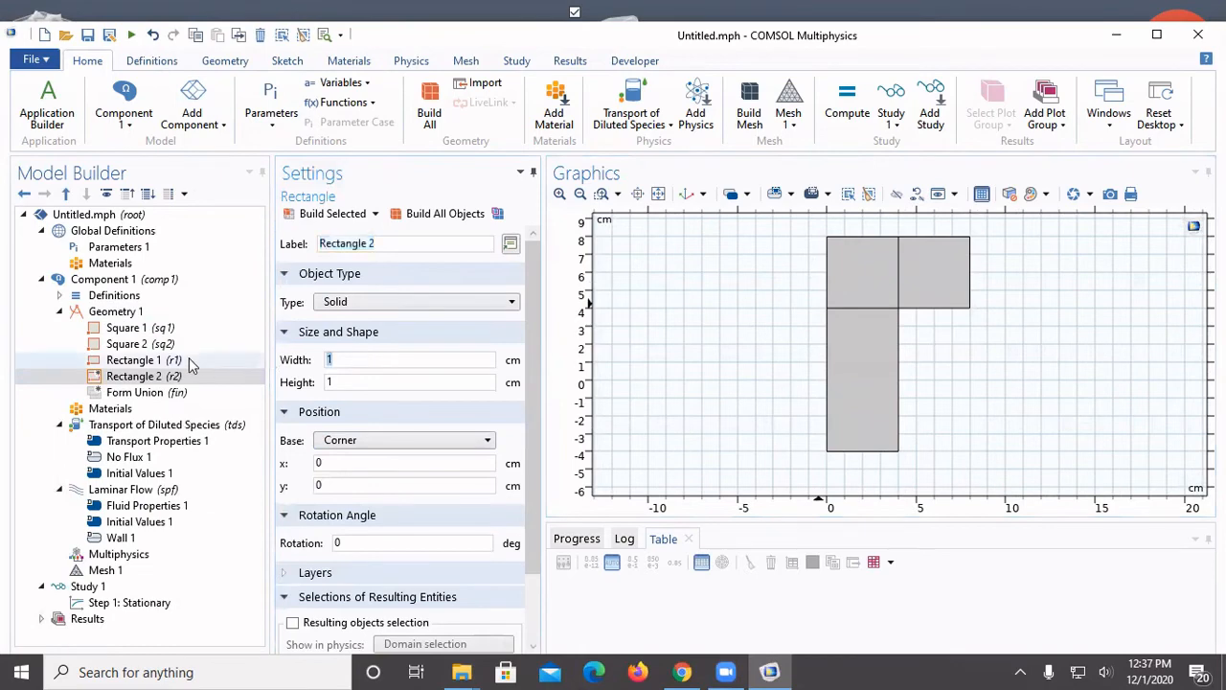
pyautogui.write('4')
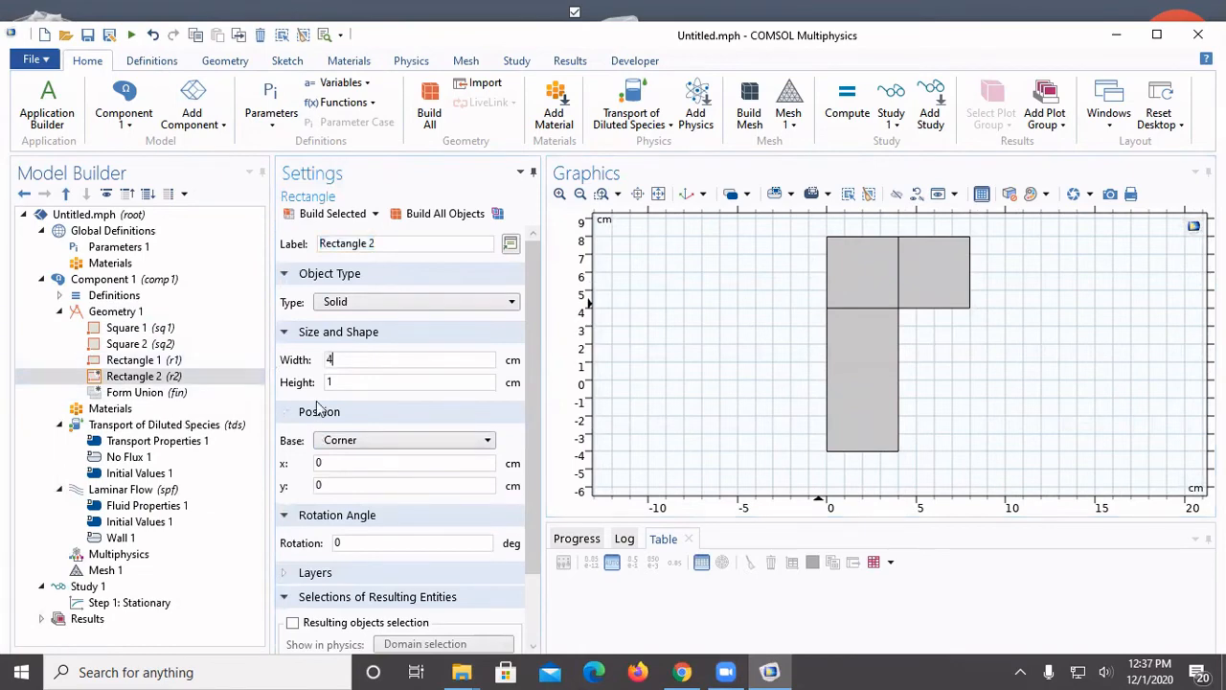
pyautogui.press('Tab')
pyautogui.write('8')
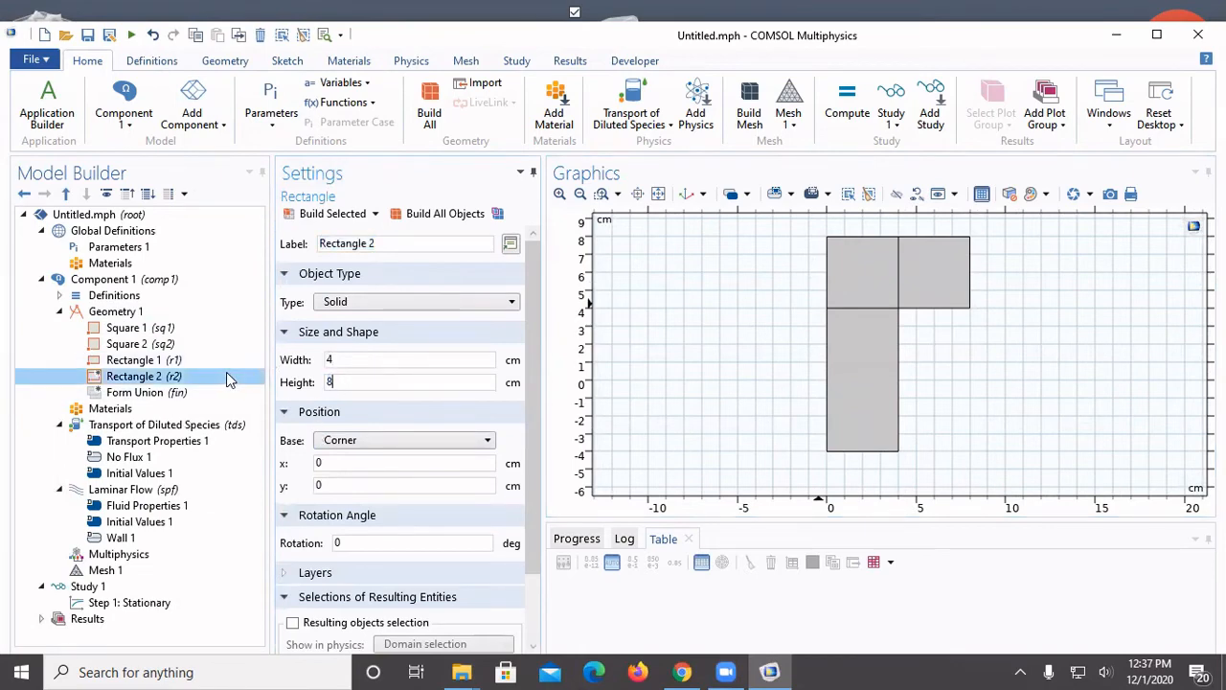
# Place the second rectangle's corner at x = 4 cm, y = -4 cm, and build it
pyautogui.moveTo(399, 466); pyautogui.dragTo(258, 463)
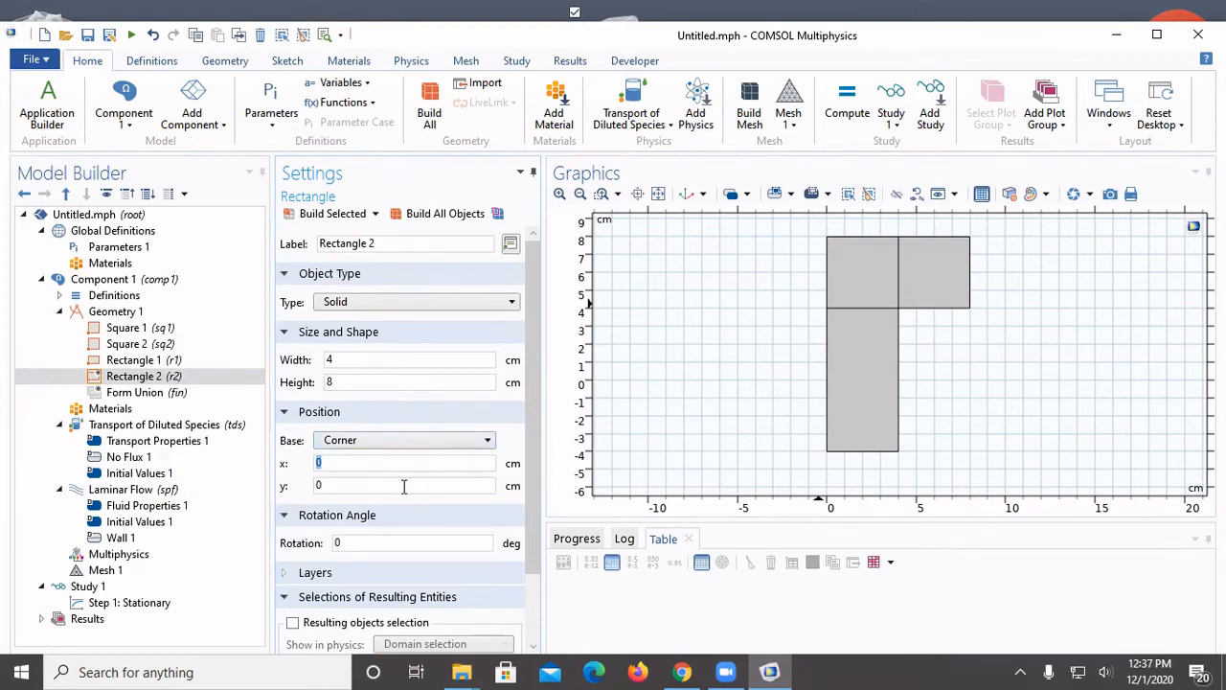
pyautogui.write('4')
pyautogui.press('Tab')
pyautogui.write('-')
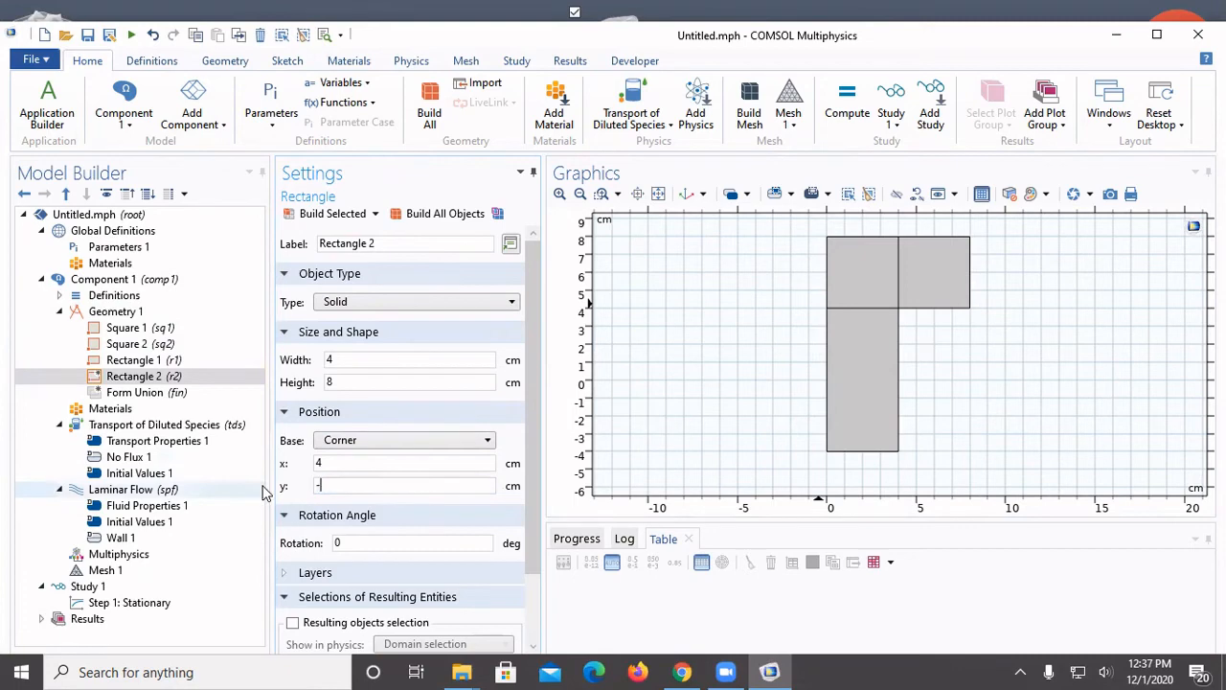
pyautogui.write('4')
pyautogui.click(324, 218)
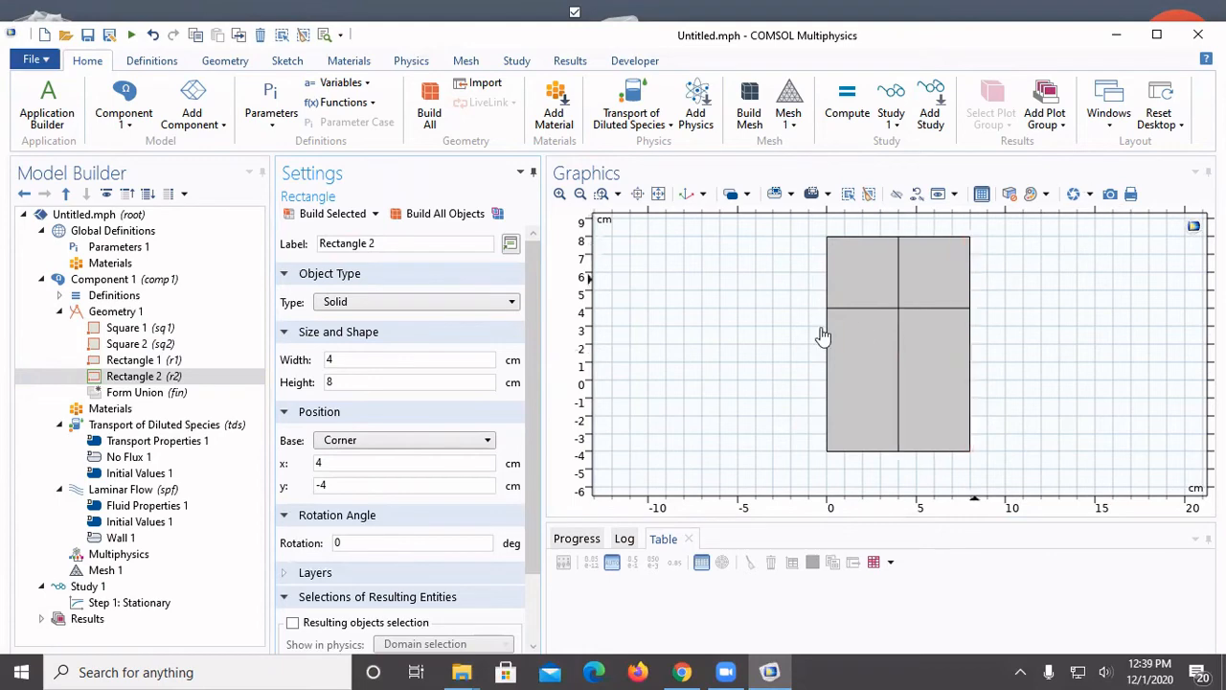
# Add a third rectangle 5 cm wide and 1 cm high with its corner at x = 8 cm, y = 5 cm, and build it
pyautogui.click(115, 311)
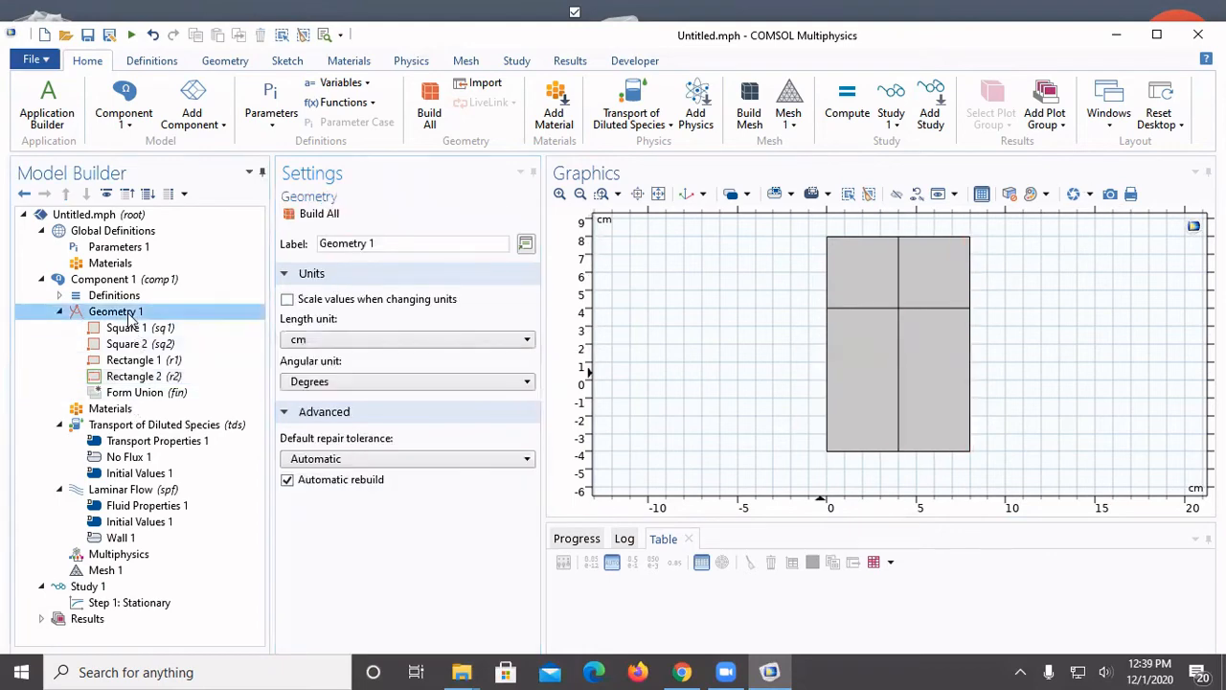
pyautogui.rightClick(130, 311)
pyautogui.click(206, 128)
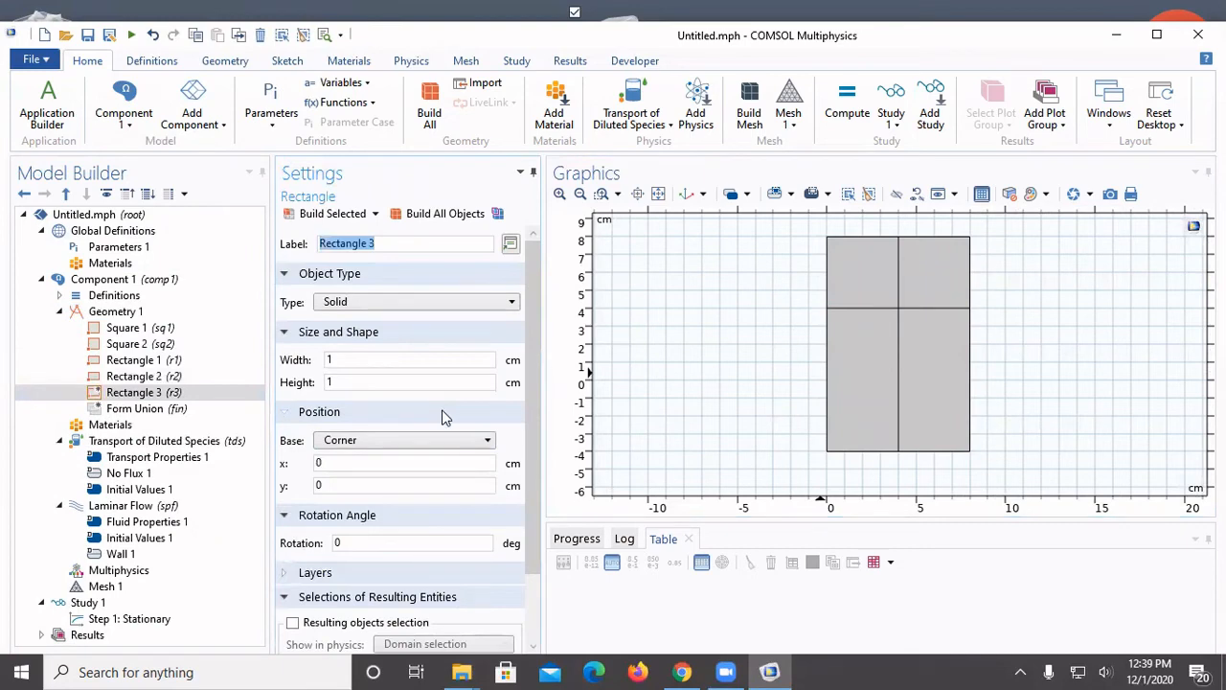
pyautogui.doubleClick(346, 360)
pyautogui.write('5')
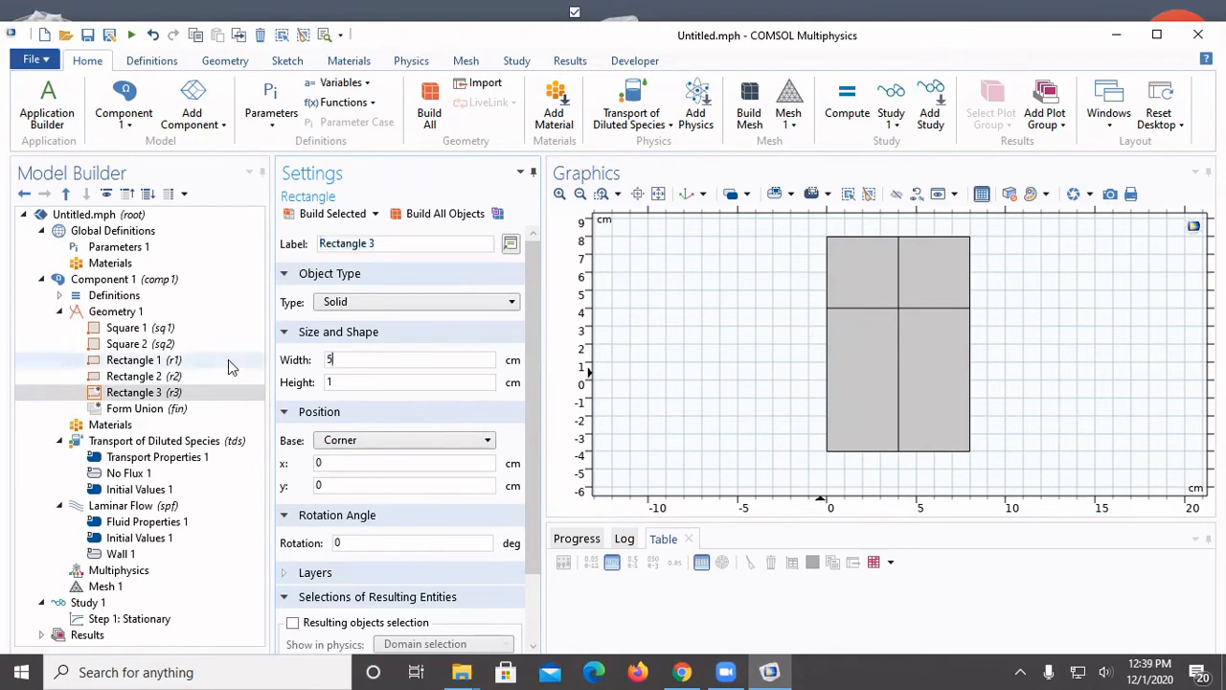
pyautogui.doubleClick(352, 383)
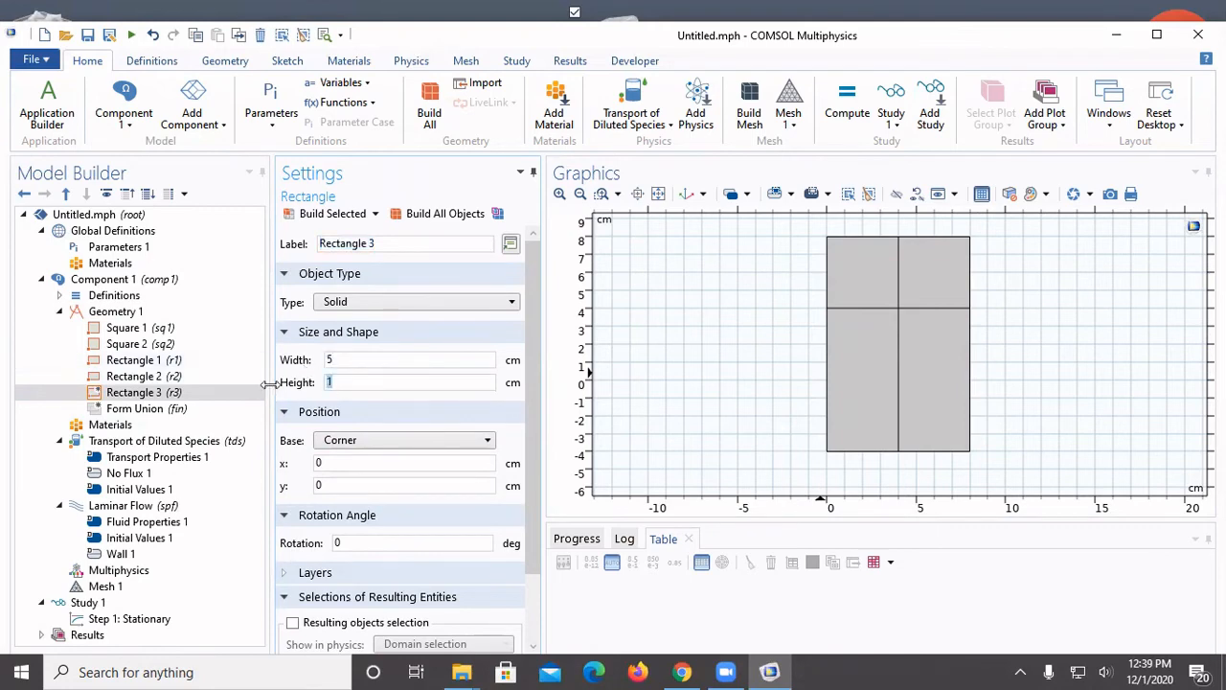
pyautogui.doubleClick(350, 463)
pyautogui.write('8')
pyautogui.doubleClick(347, 486)
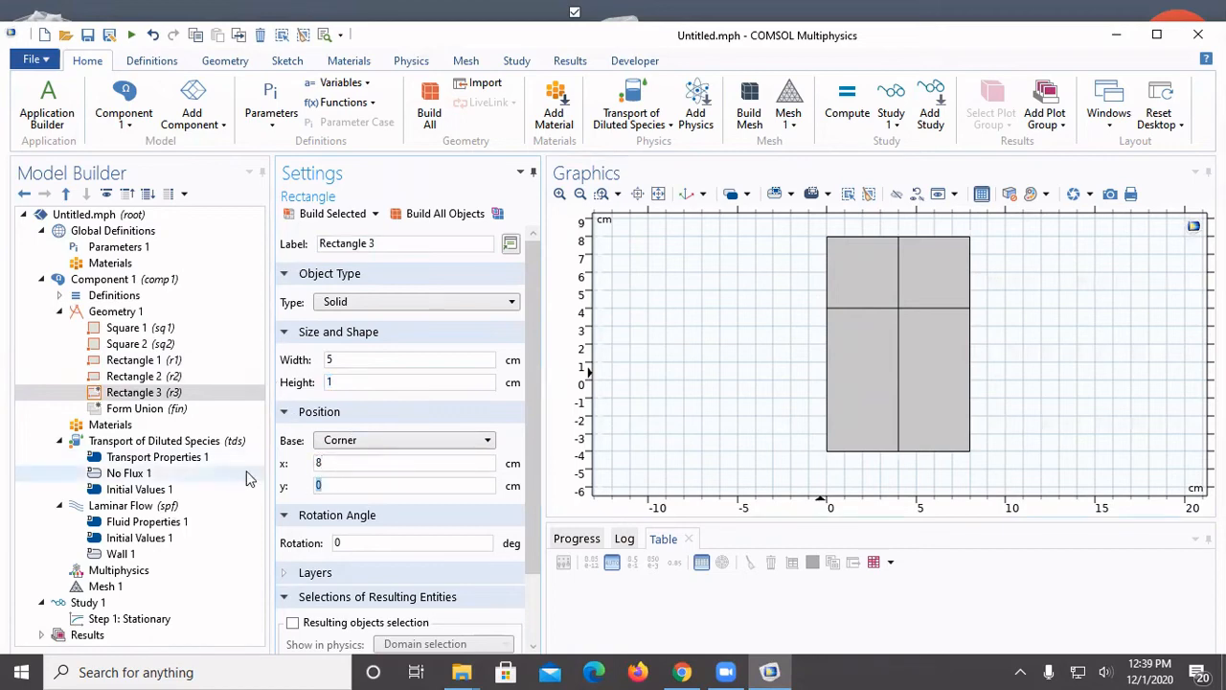
pyautogui.write('5')
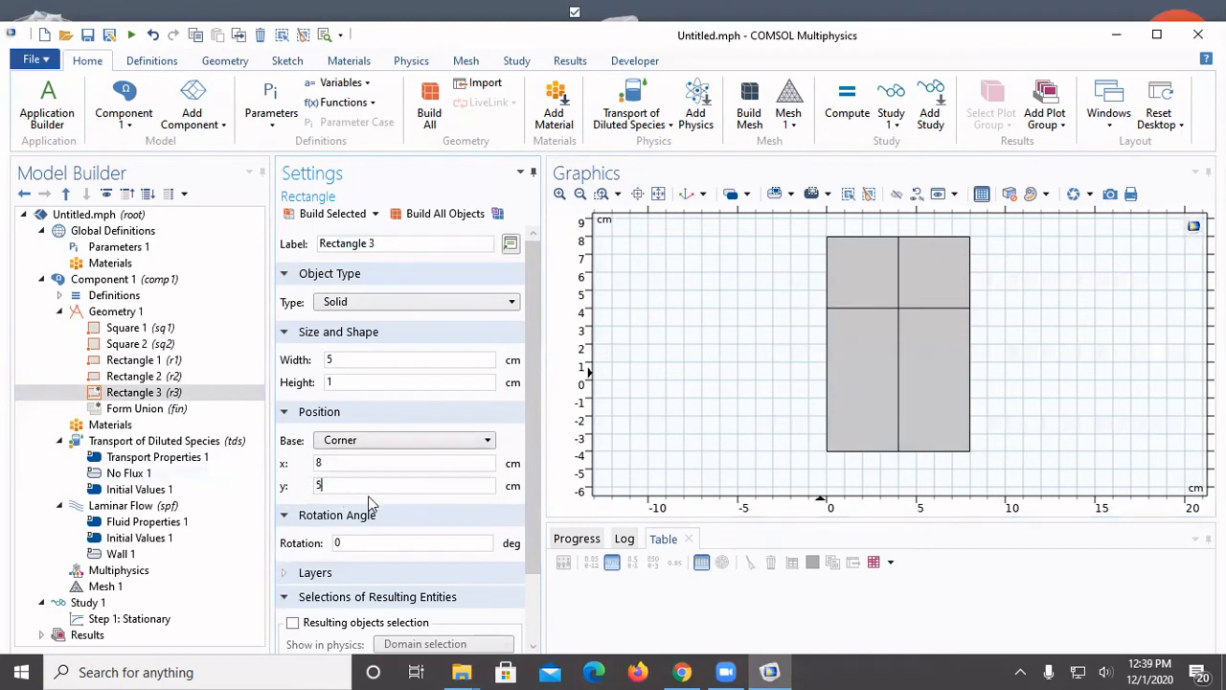
pyautogui.click(349, 216)
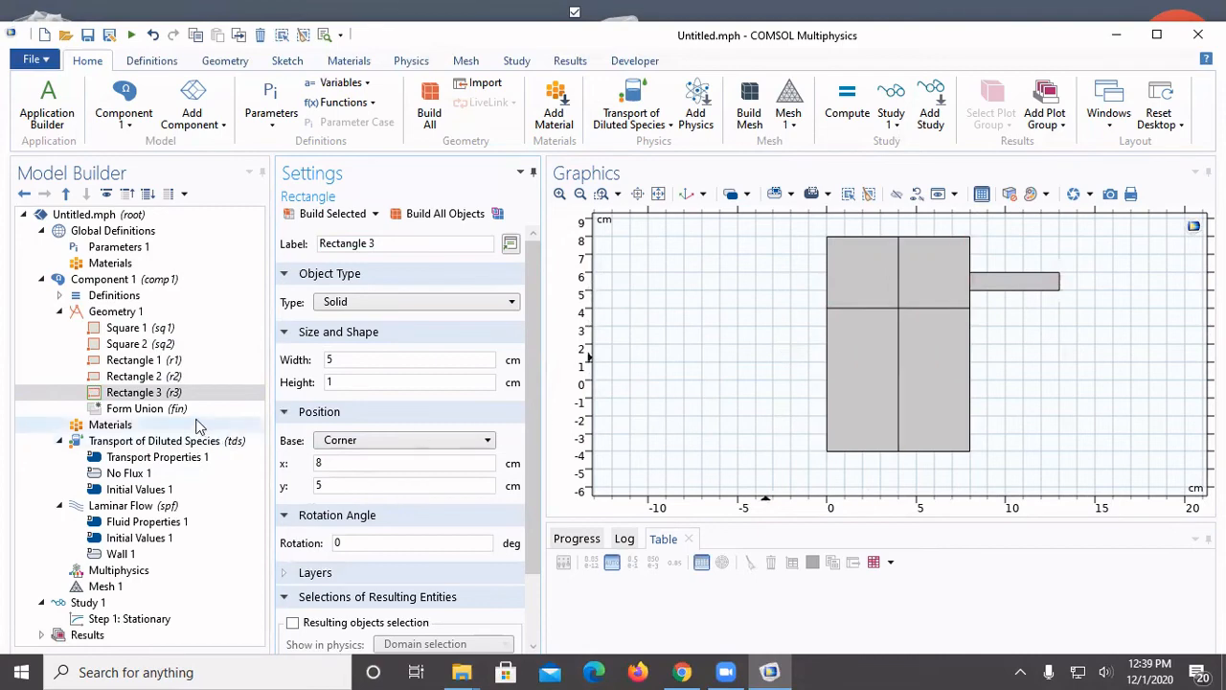
# Add a fourth rectangle 5 cm wide and 1 cm high with its corner at x = 8 cm, y = 7 cm, and build it
pyautogui.click(112, 311)
pyautogui.rightClick(115, 312)
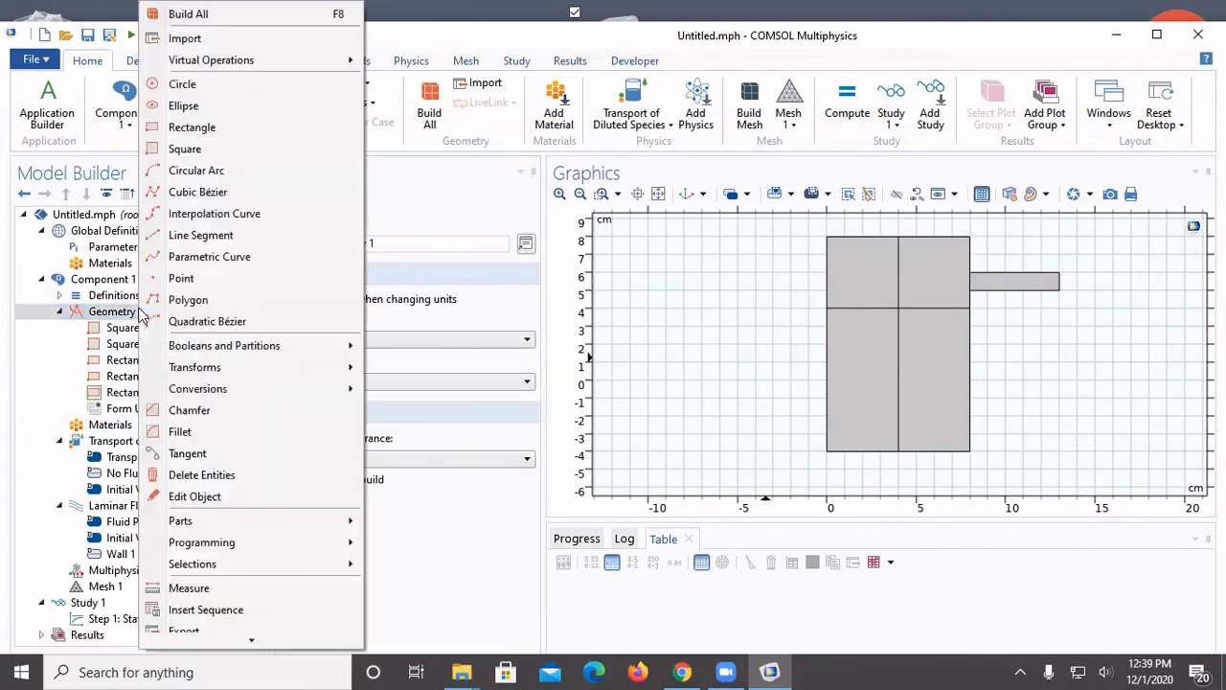
pyautogui.click(182, 126)
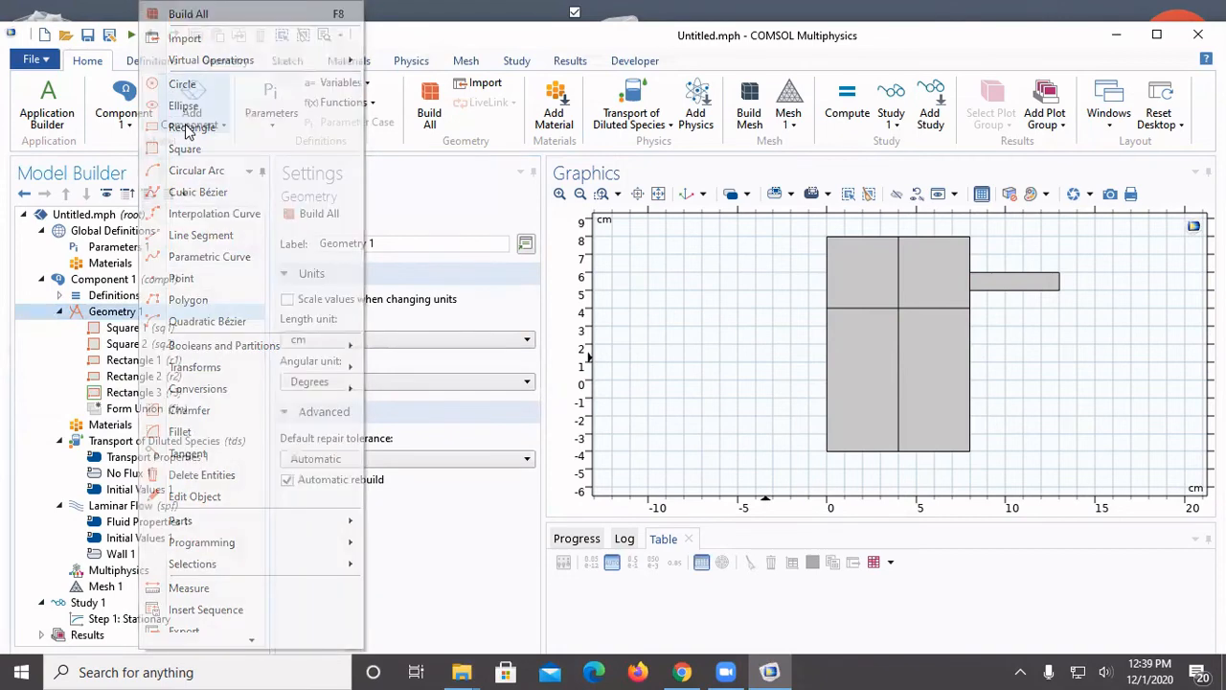
pyautogui.doubleClick(330, 359)
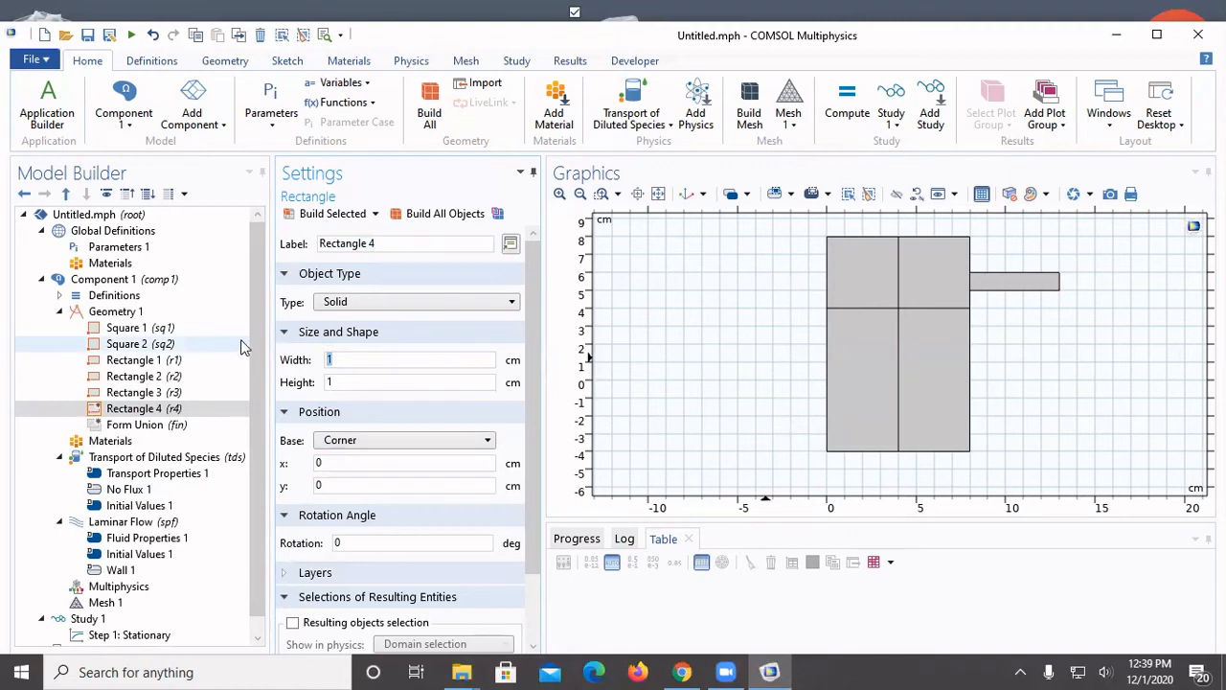
pyautogui.write('5')
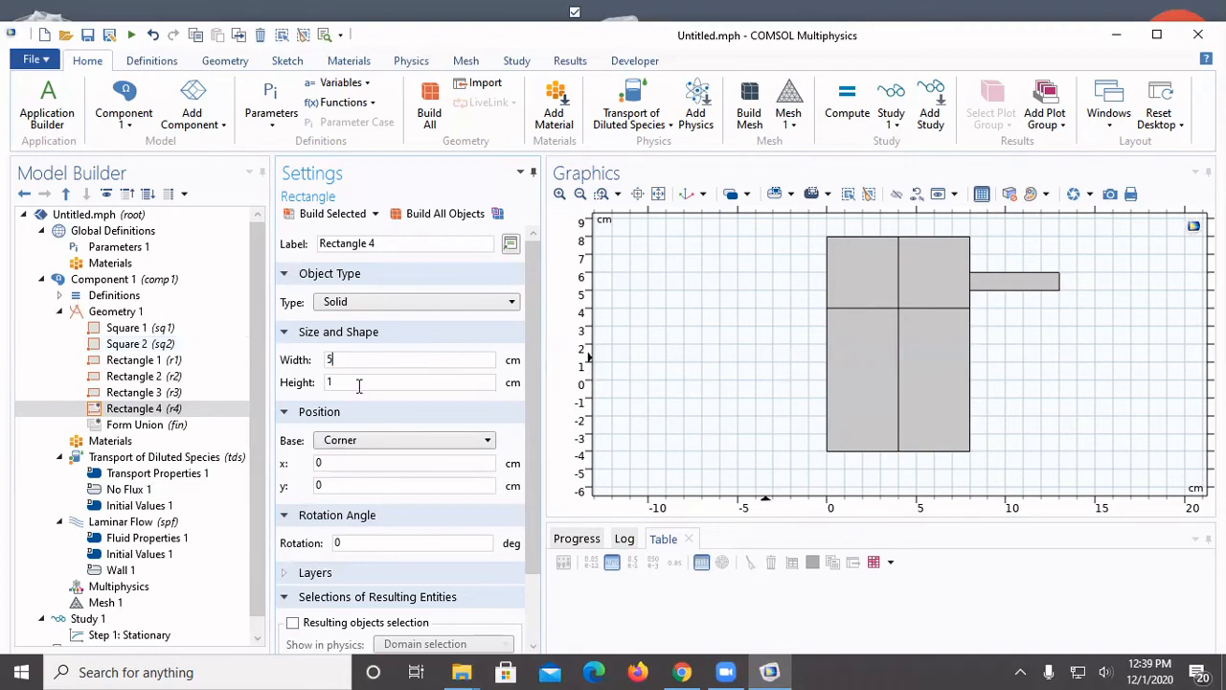
pyautogui.press('Tab')
pyautogui.doubleClick(353, 462)
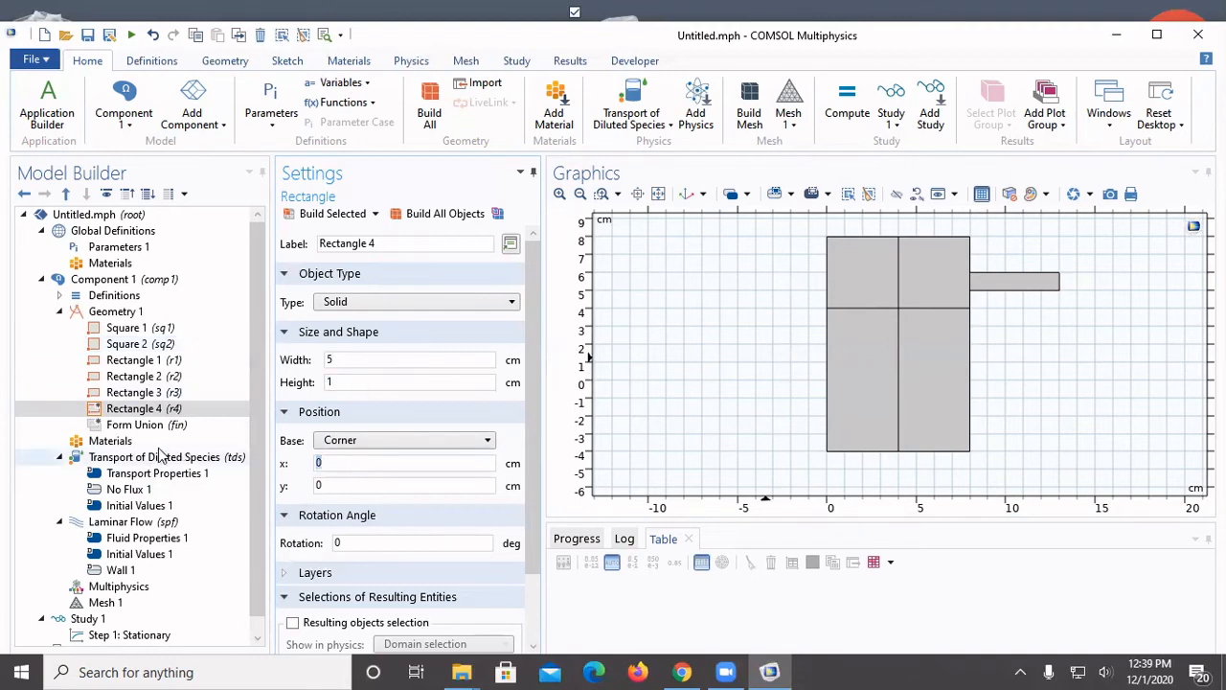
pyautogui.write('8')
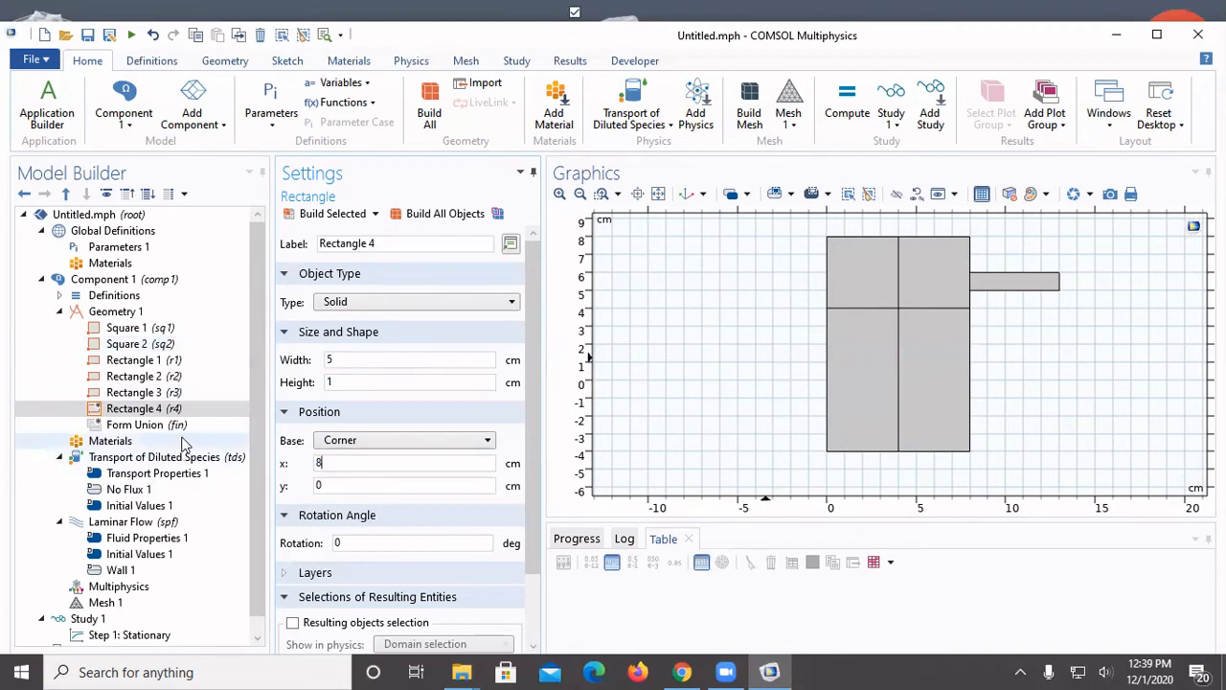
pyautogui.press('Tab')
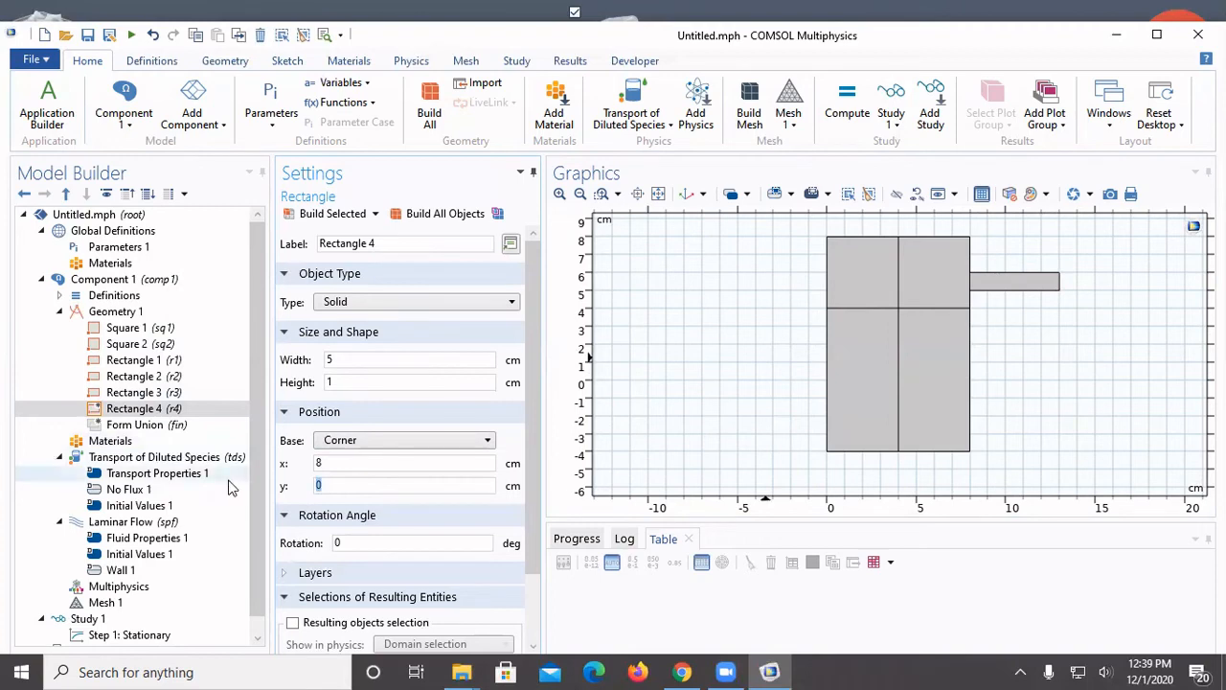
pyautogui.write('7')
pyautogui.click(326, 214)
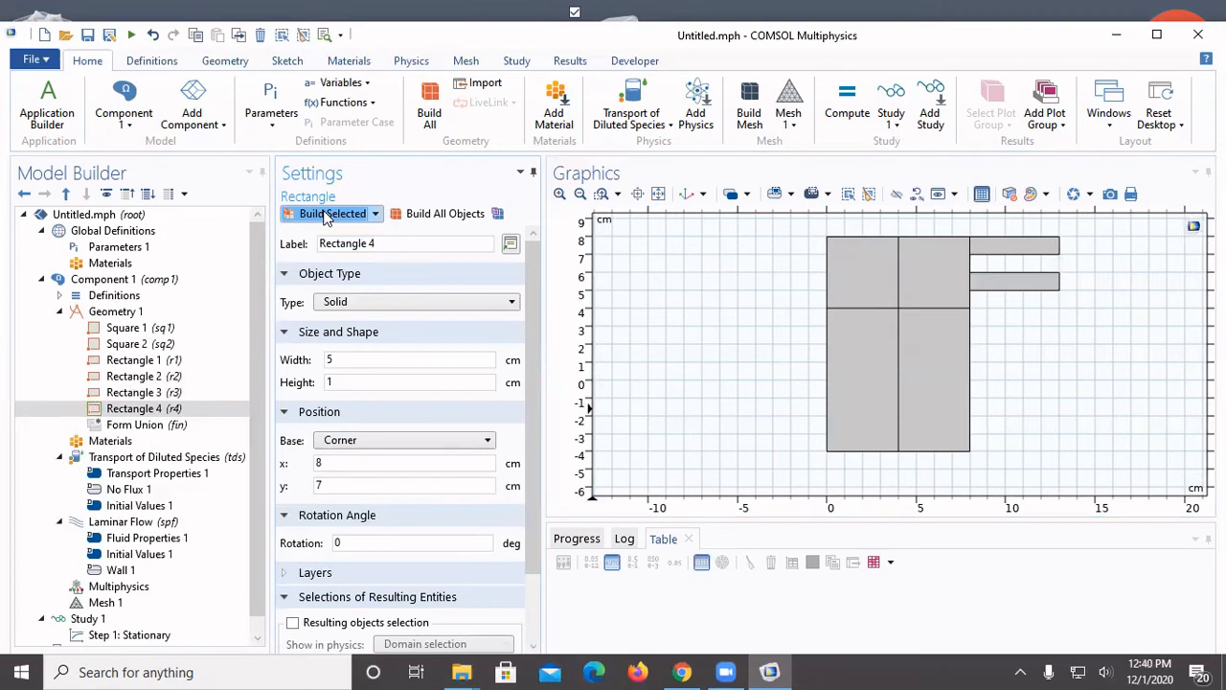
# Add a fifth rectangle 5 cm wide and 1 cm high with its corner at x = -5 cm, y = 5 cm, and build it
pyautogui.click(148, 314)
pyautogui.rightClick(149, 315)
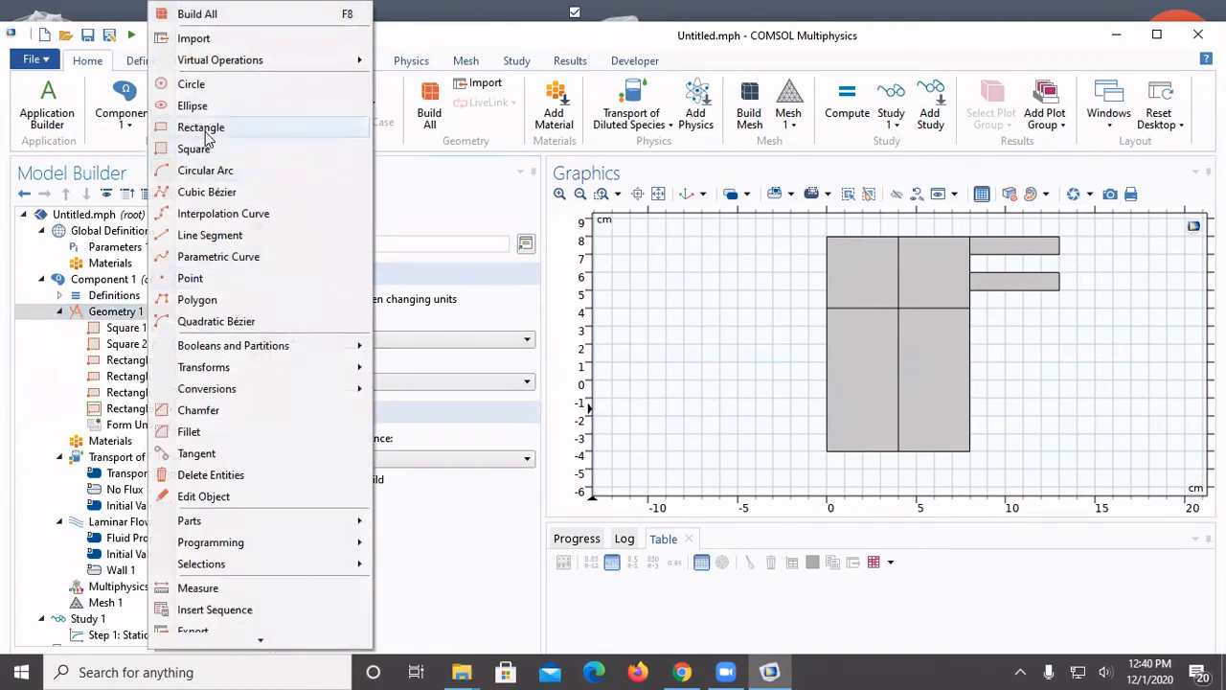
pyautogui.click(200, 126)
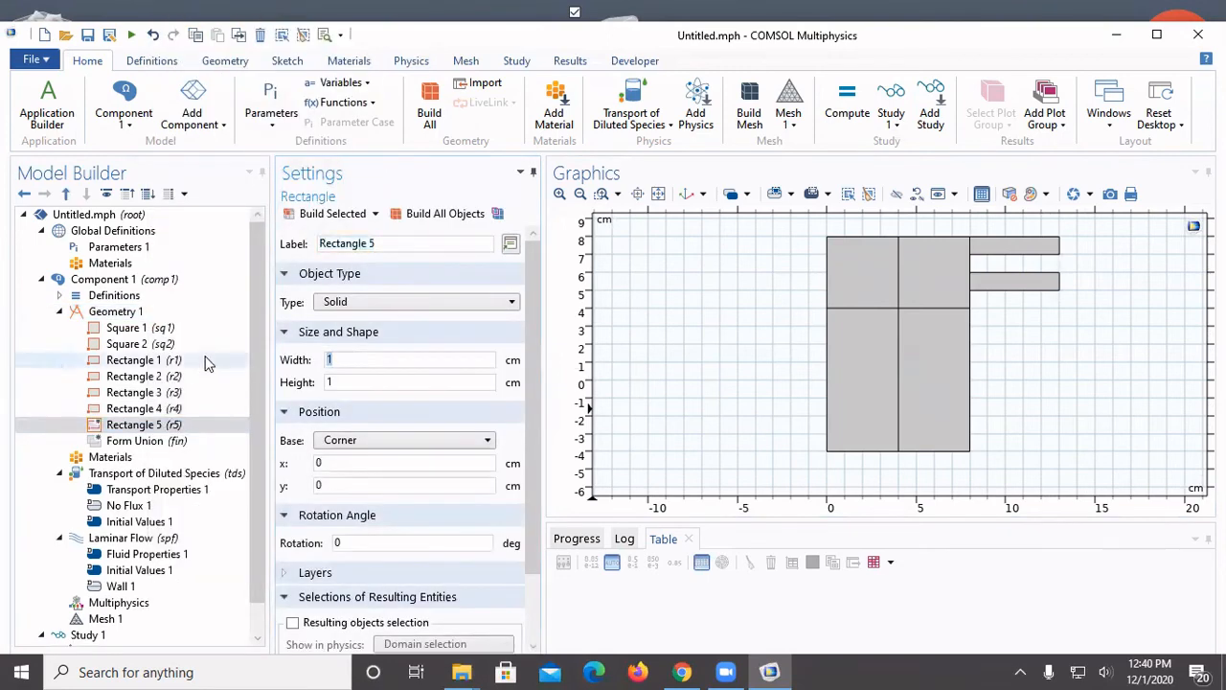
pyautogui.write('5')
pyautogui.click(360, 463)
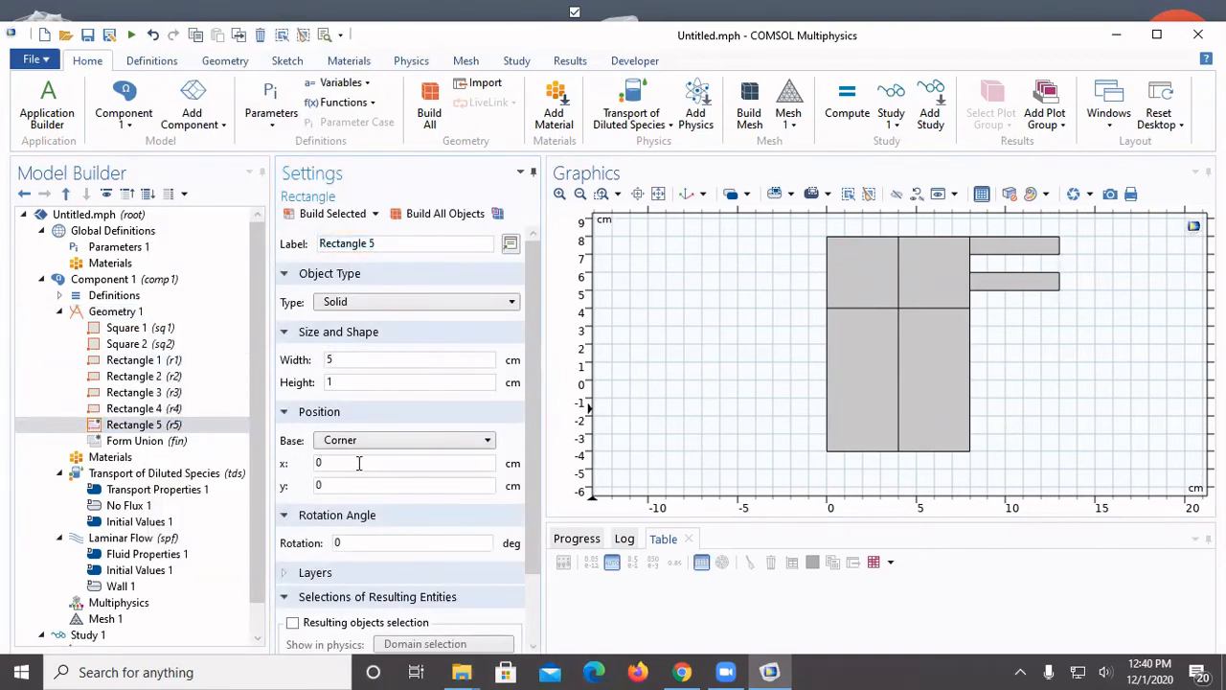
pyautogui.moveTo(361, 464); pyautogui.dragTo(225, 455)
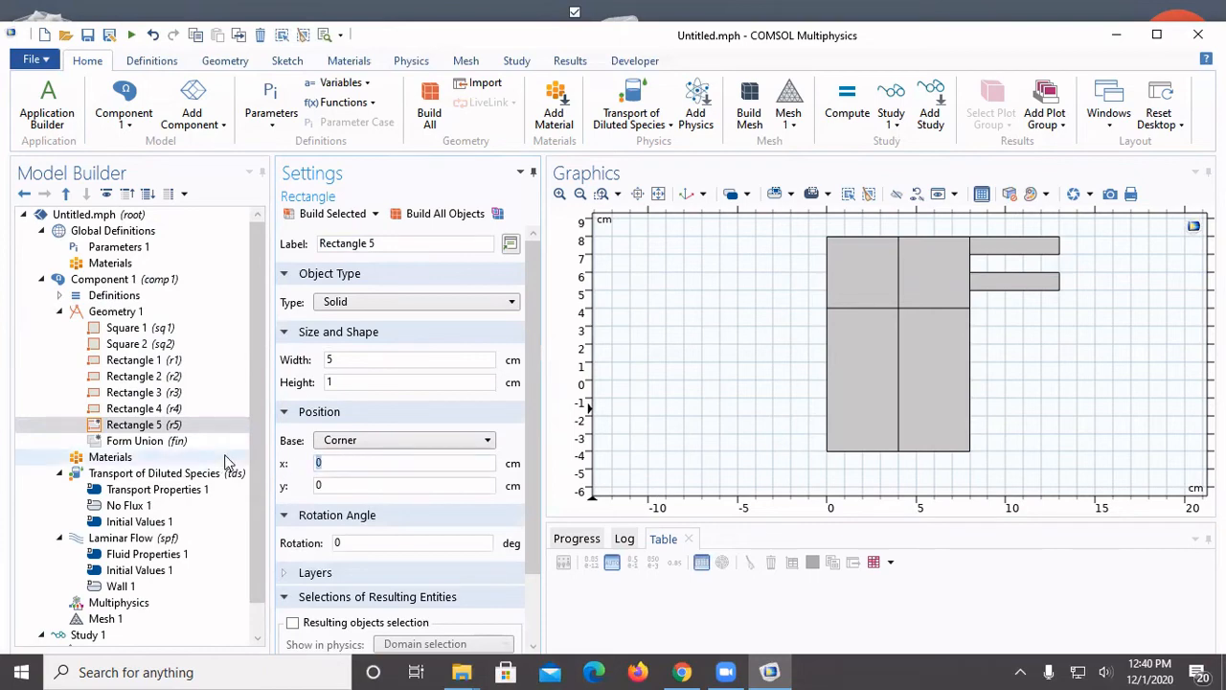
pyautogui.write('-5')
pyautogui.doubleClick(336, 486)
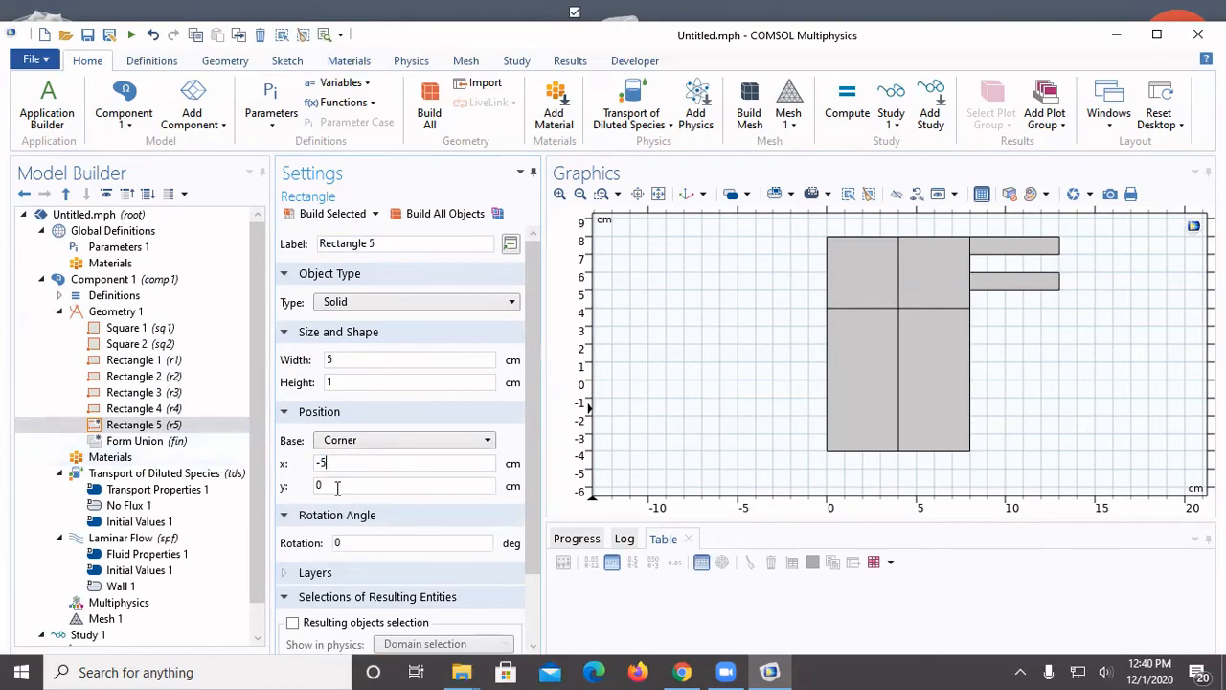
pyautogui.write('5')
pyautogui.click(331, 214)
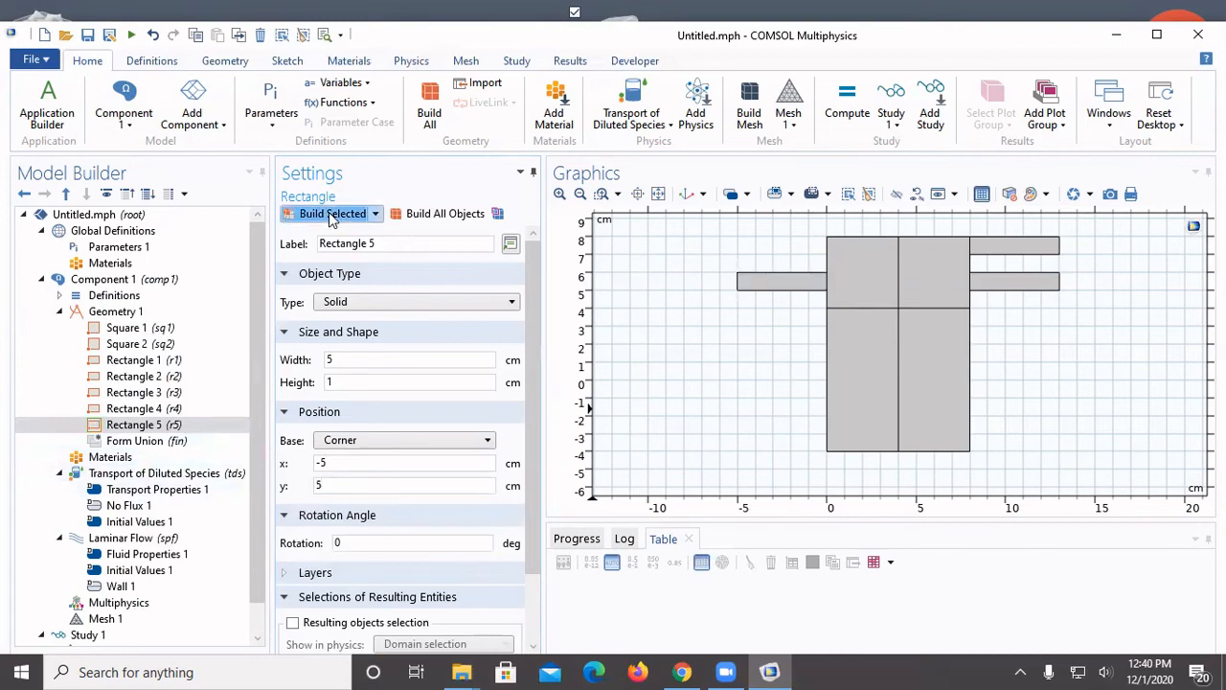
# Add a sixth rectangle 1 cm wide and 5 cm high with its corner at x = 2 cm, y = 8 cm, and build it
pyautogui.rightClick(137, 316)
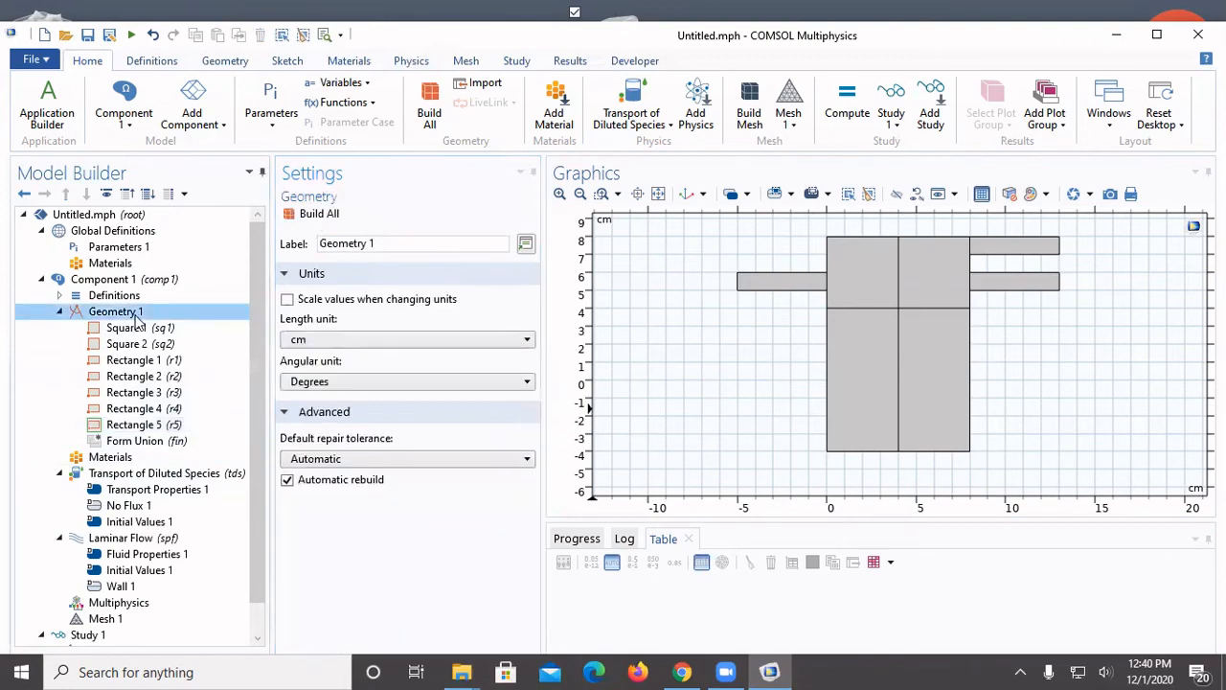
pyautogui.click(187, 128)
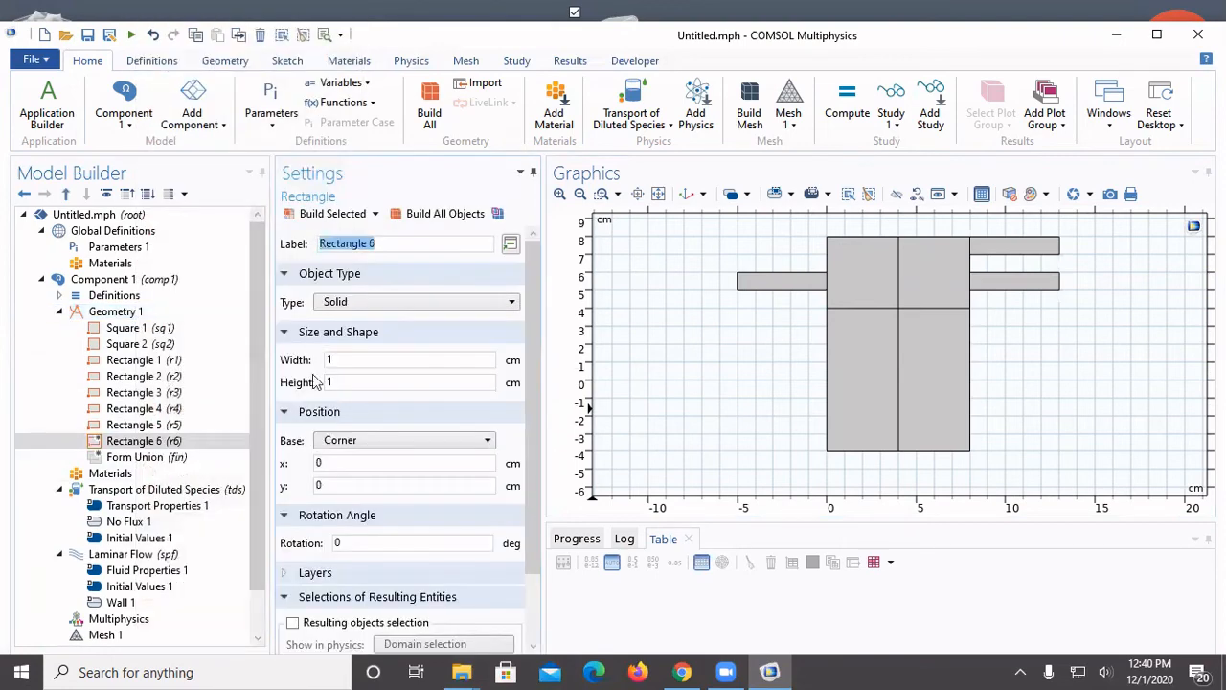
pyautogui.doubleClick(364, 358)
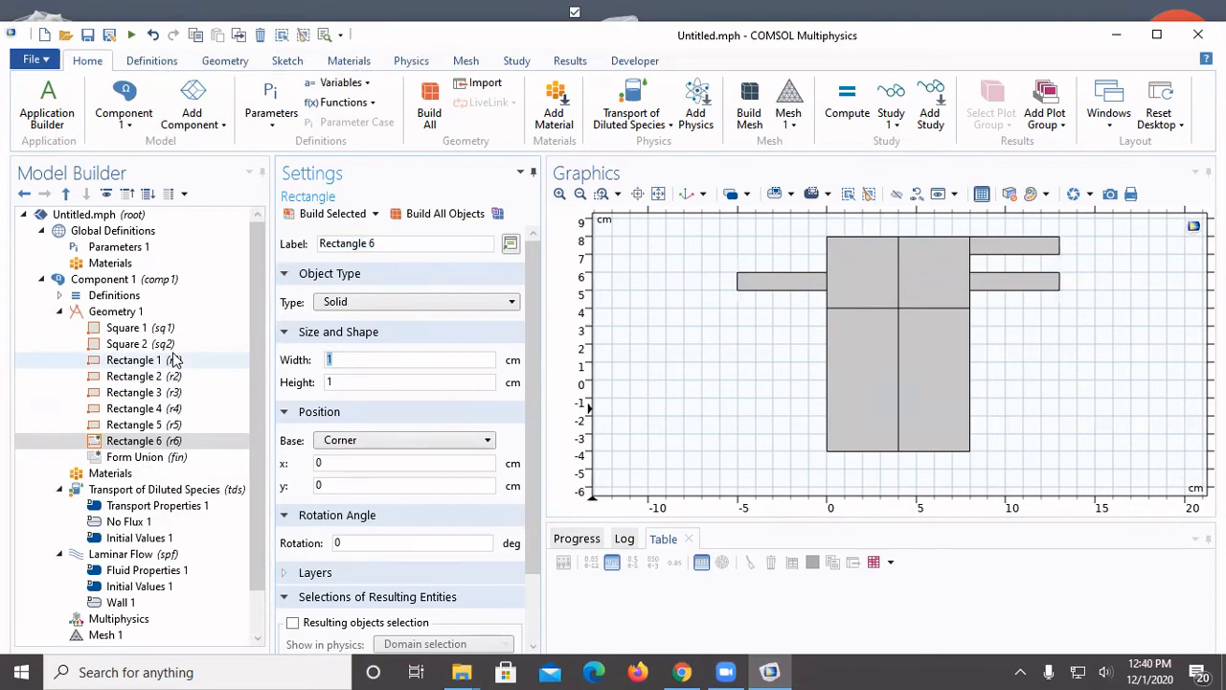
pyautogui.doubleClick(361, 381)
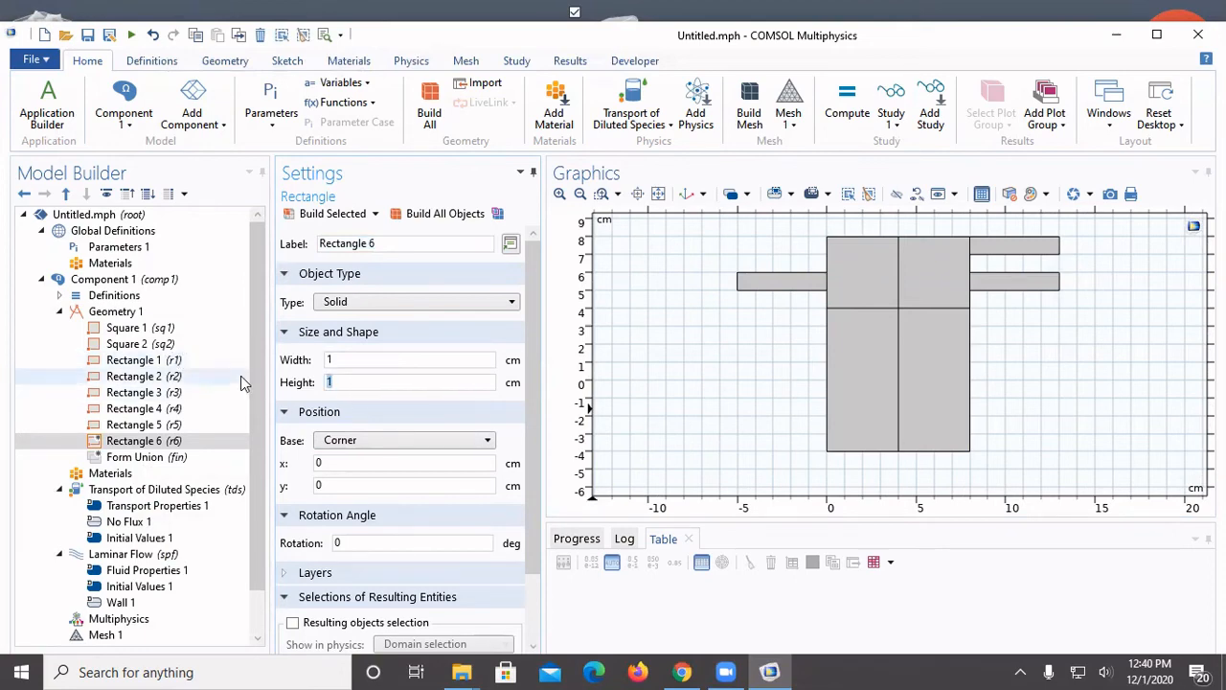
pyautogui.write('5')
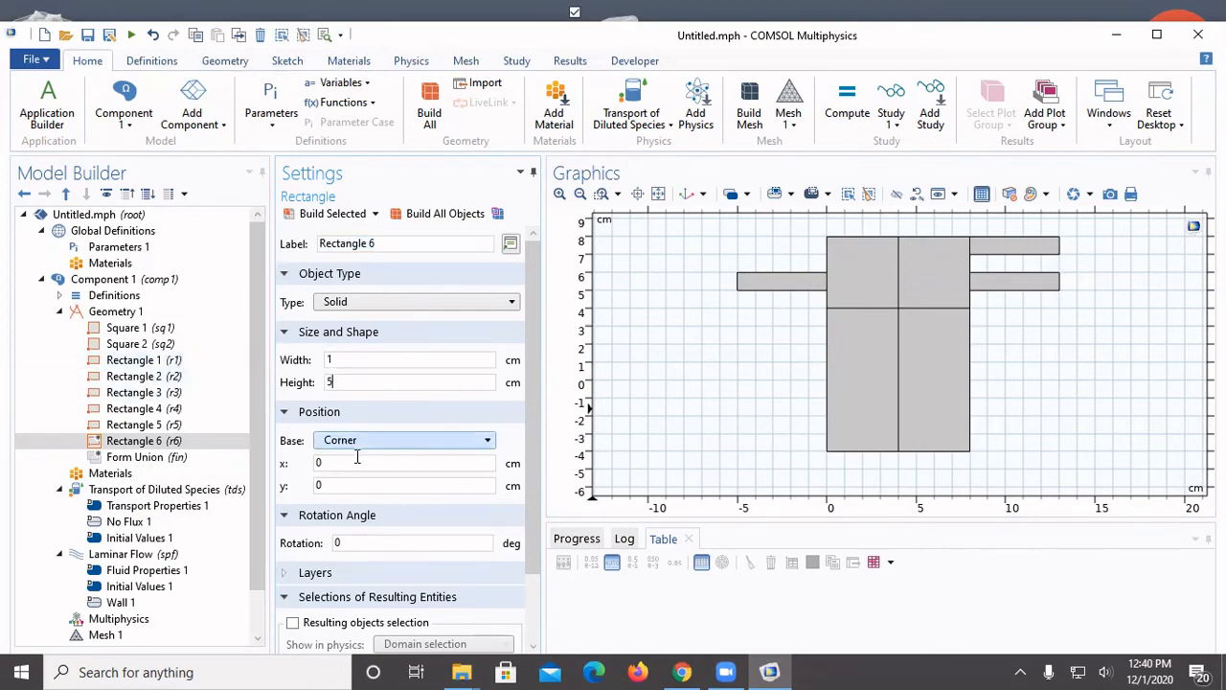
pyautogui.doubleClick(337, 463)
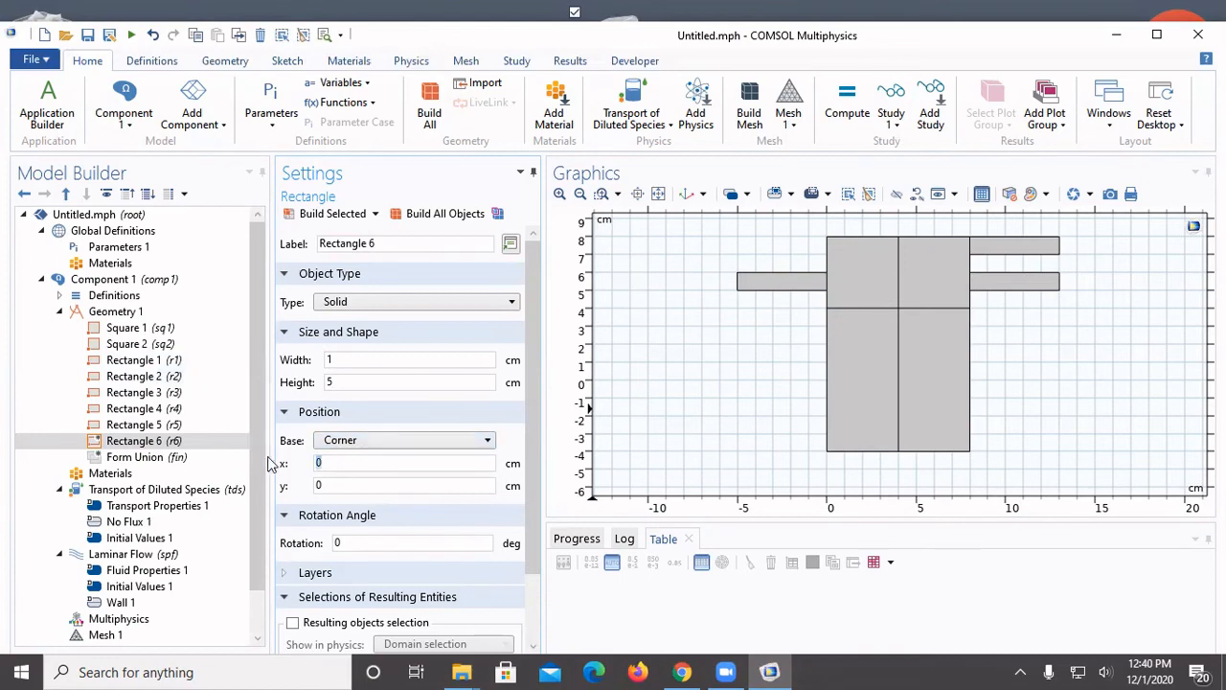
pyautogui.write('2')
pyautogui.doubleClick(408, 485)
pyautogui.write('8')
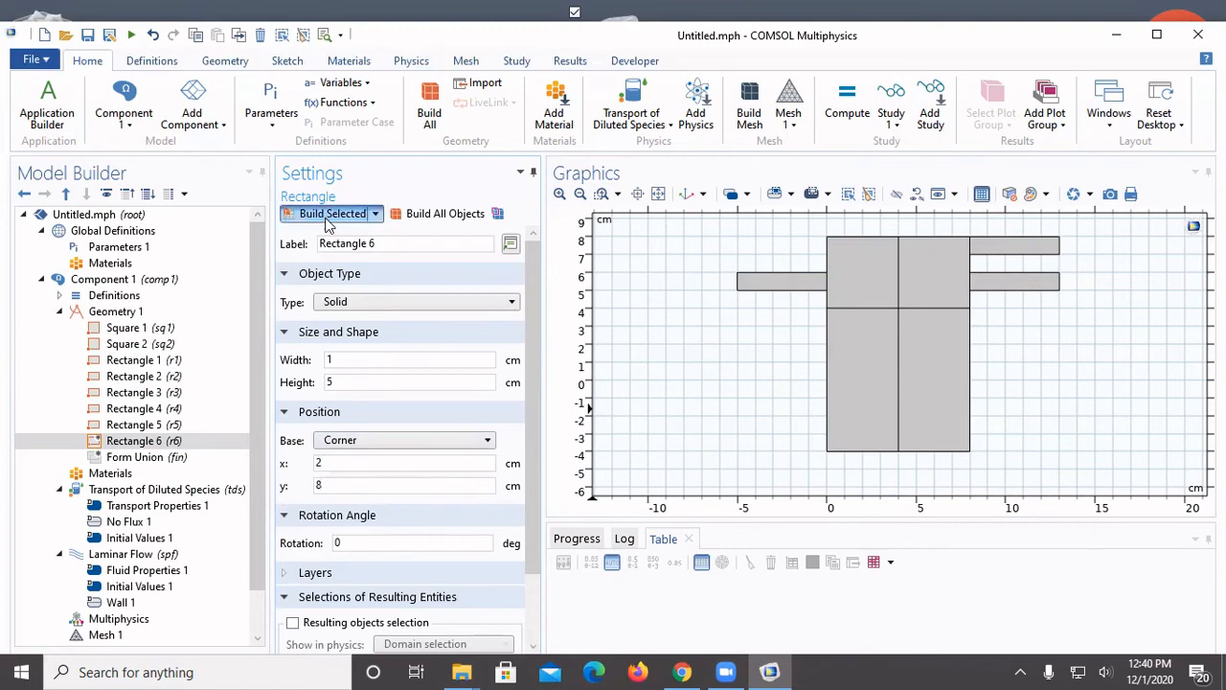
pyautogui.click(324, 213)
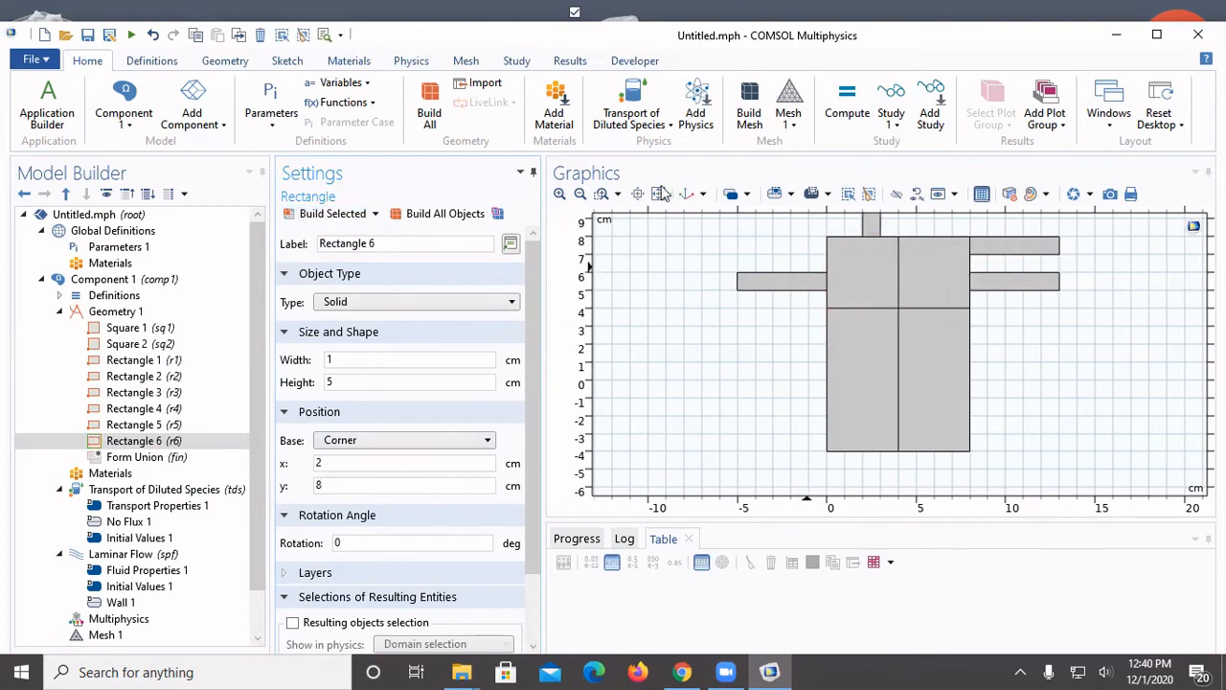
# Add a seventh rectangle 1 cm wide and 5 cm high with its corner at x = 1 cm, y = -9 cm, and build it
pyautogui.click(580, 194)
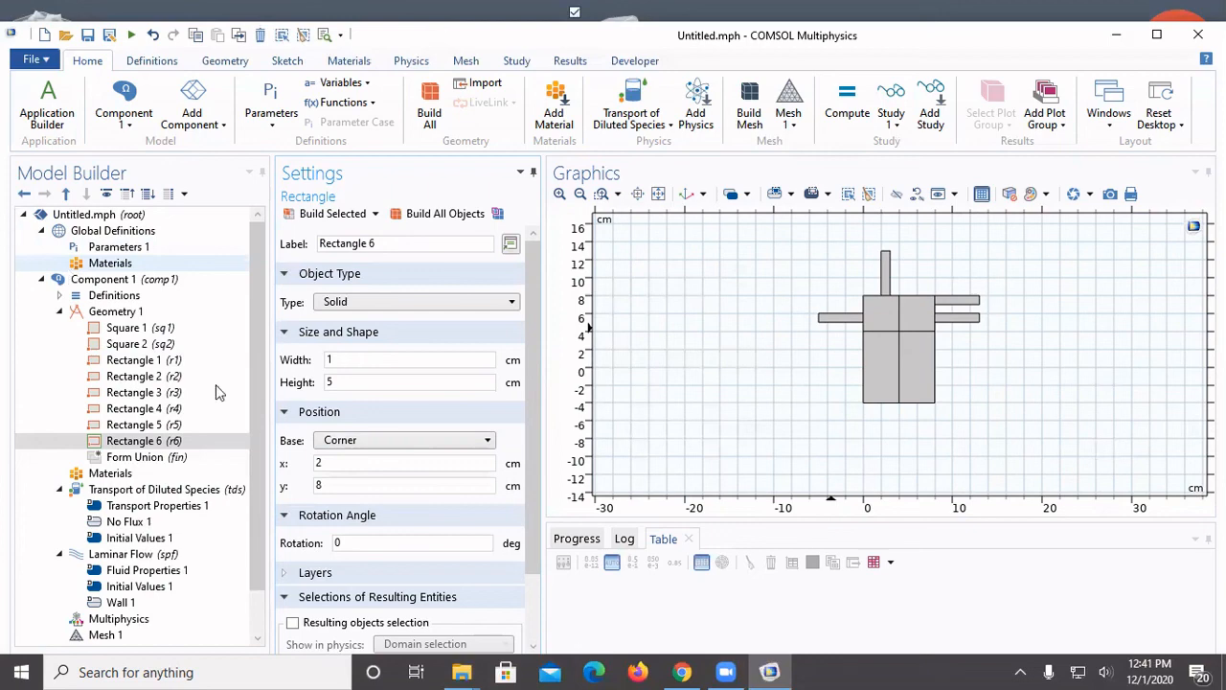
pyautogui.click(168, 314)
pyautogui.rightClick(170, 317)
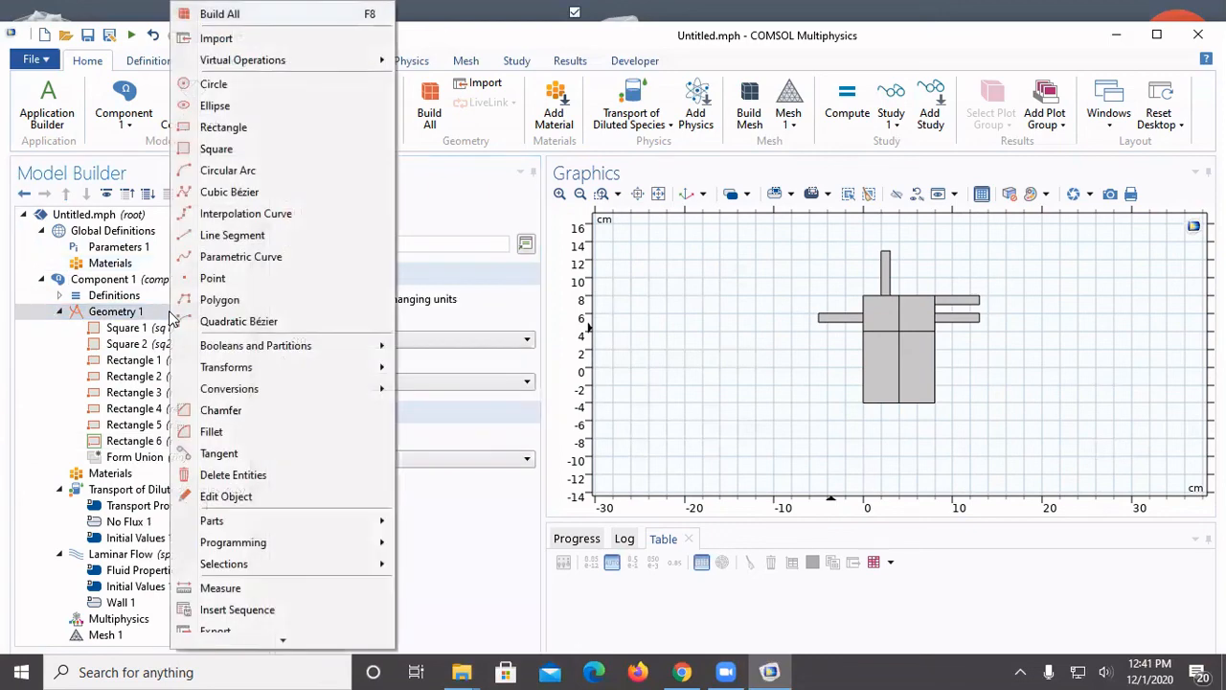
pyautogui.click(223, 133)
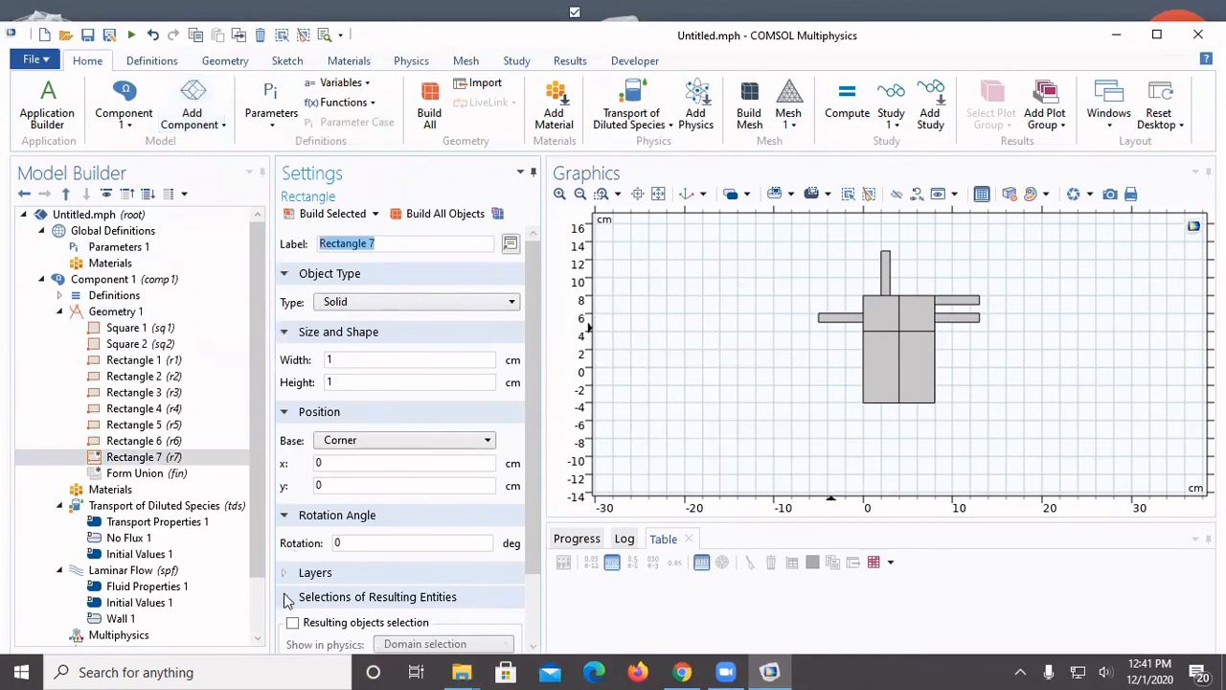
pyautogui.doubleClick(345, 381)
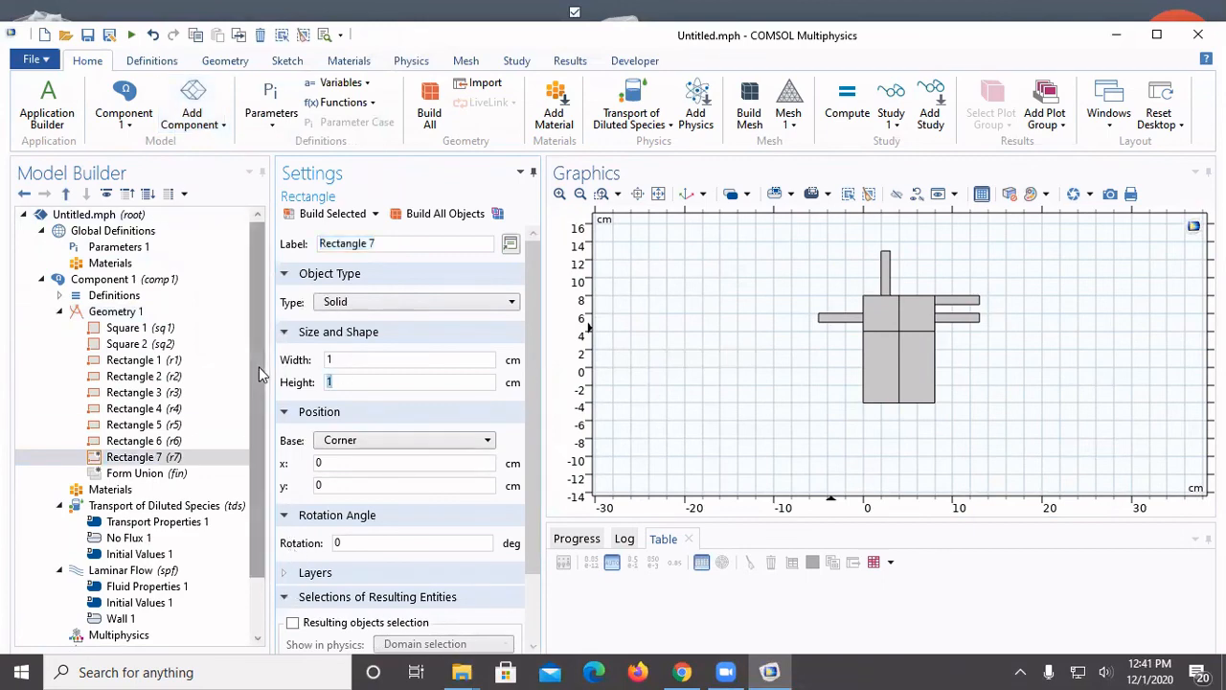
pyautogui.write('5')
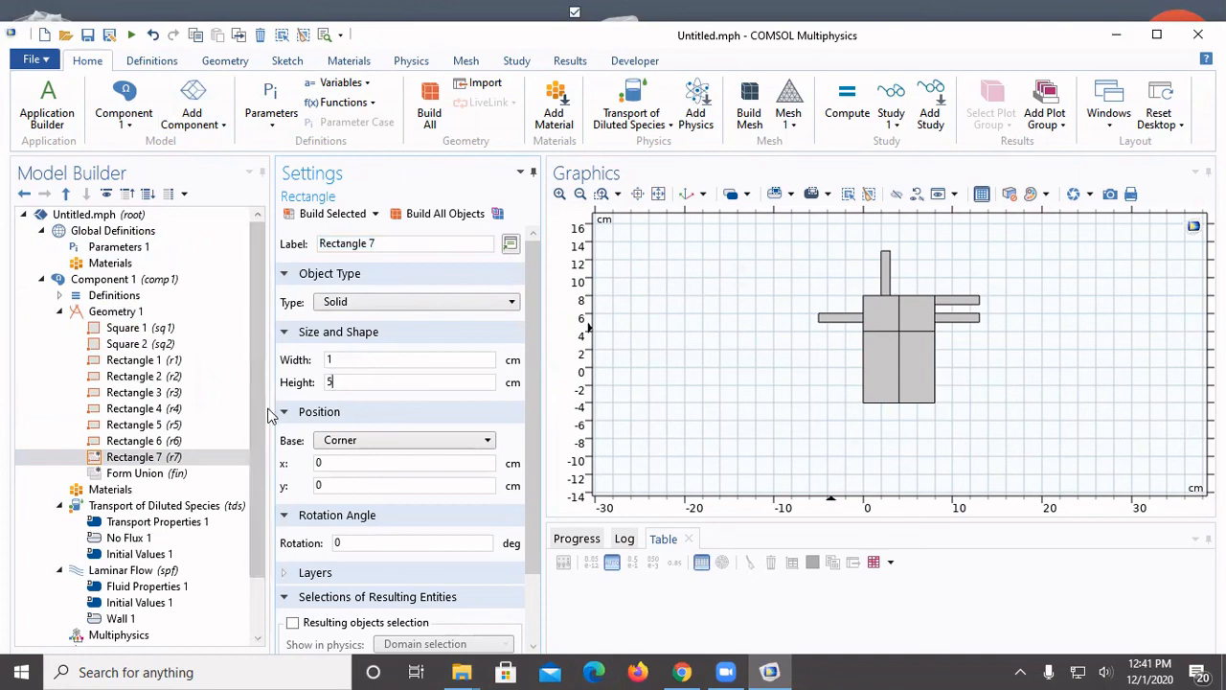
pyautogui.moveTo(348, 461); pyautogui.dragTo(255, 449)
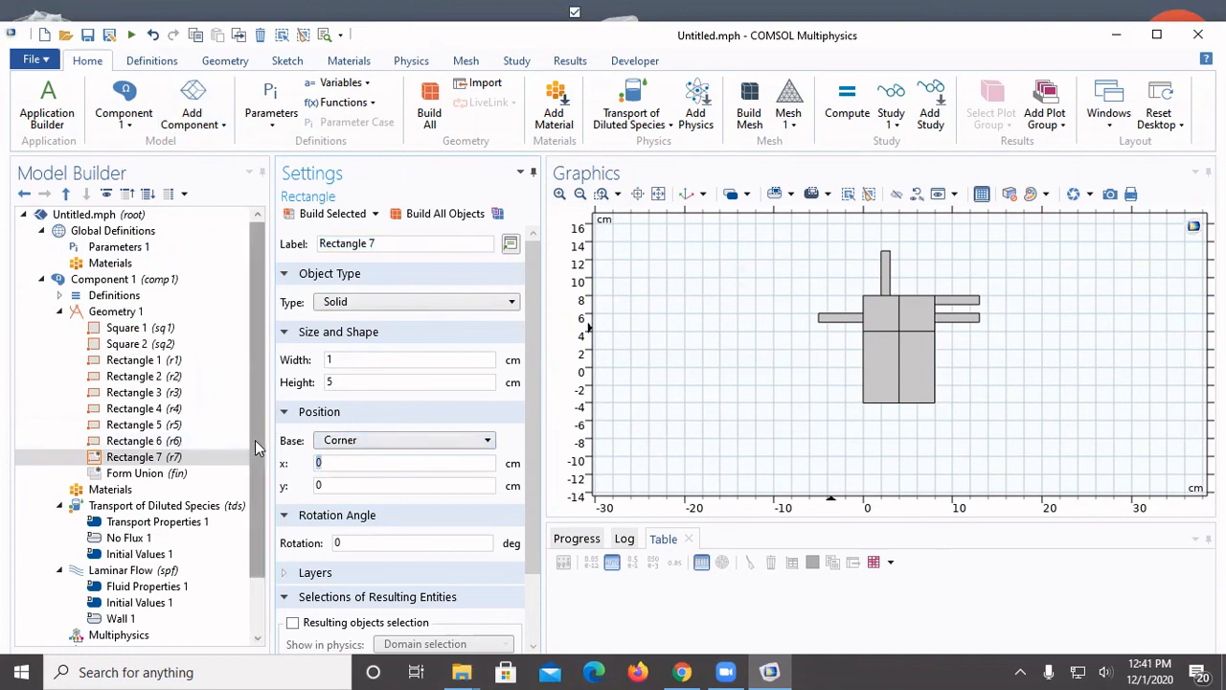
pyautogui.write('1')
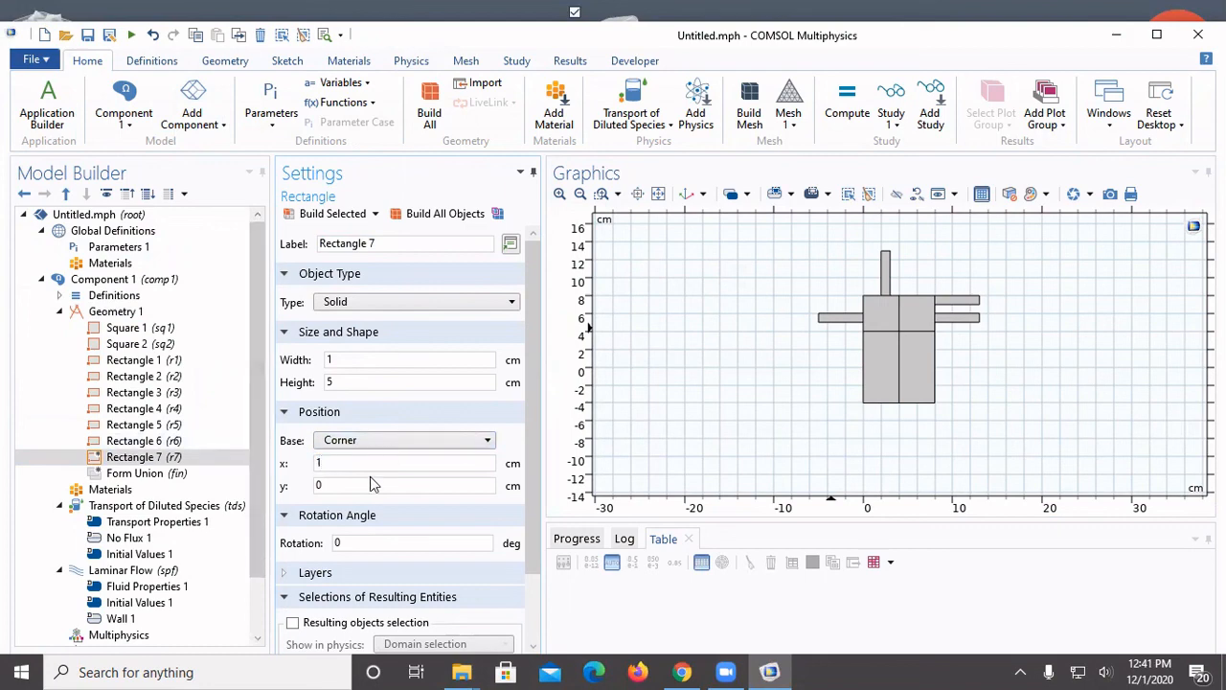
pyautogui.press('Tab')
pyautogui.click(200, 458)
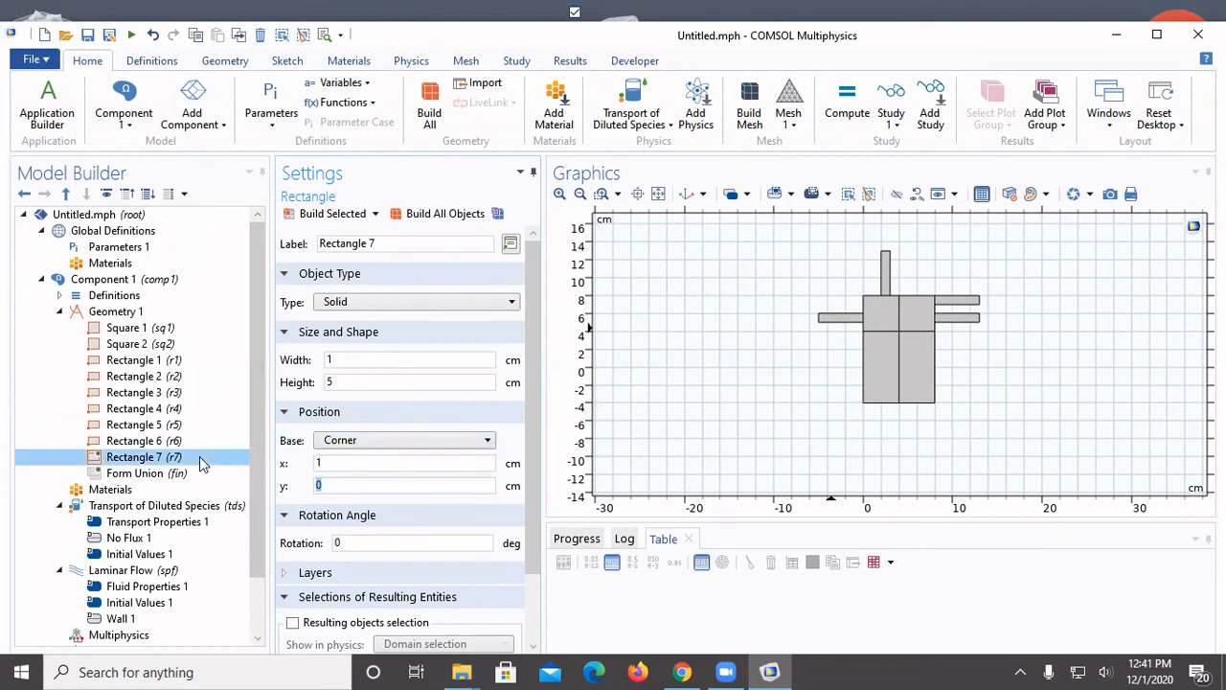
pyautogui.write('-9')
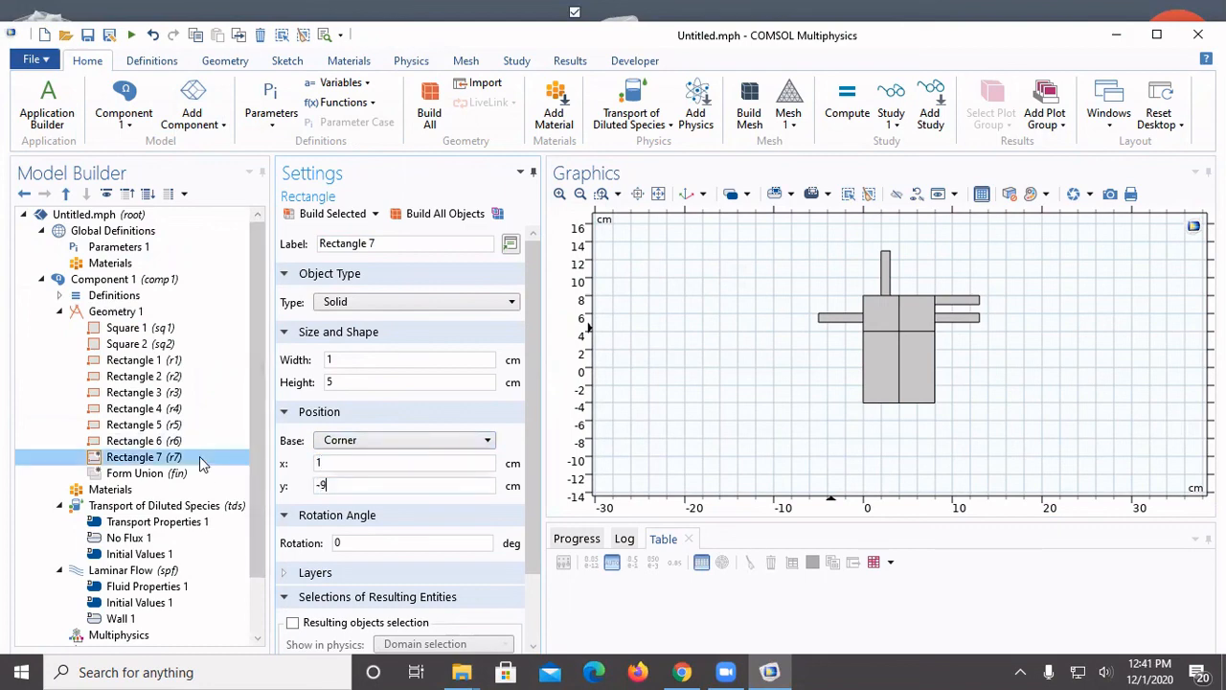
pyautogui.click(332, 215)
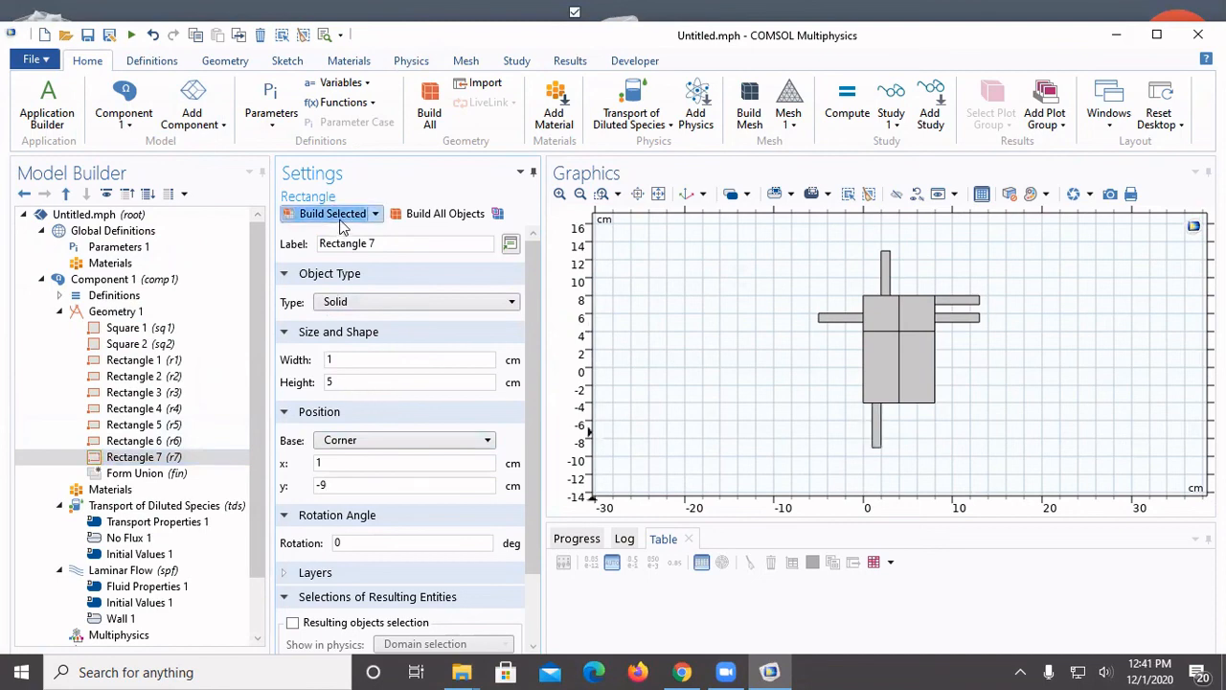
# Add an eighth rectangle 5 cm wide and 1 cm high with its corner at x = 8 cm, y = -2 cm, and build it
pyautogui.click(120, 312)
pyautogui.rightClick(128, 311)
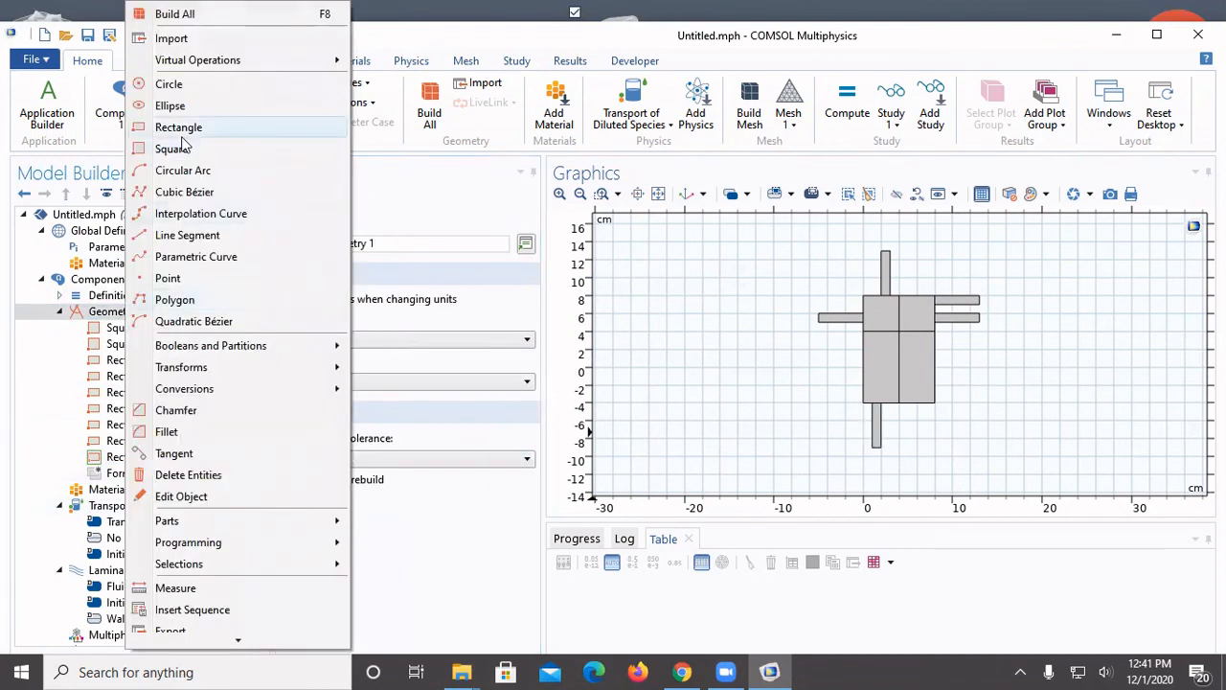
pyautogui.click(180, 130)
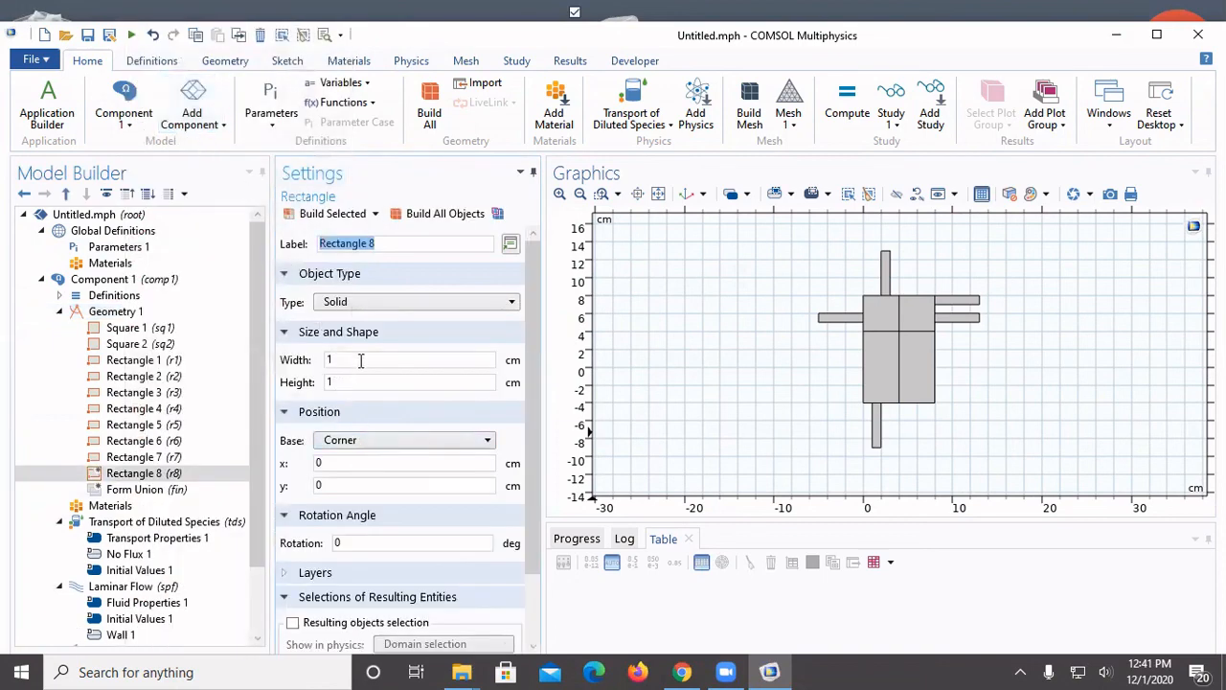
pyautogui.doubleClick(360, 361)
pyautogui.write('5')
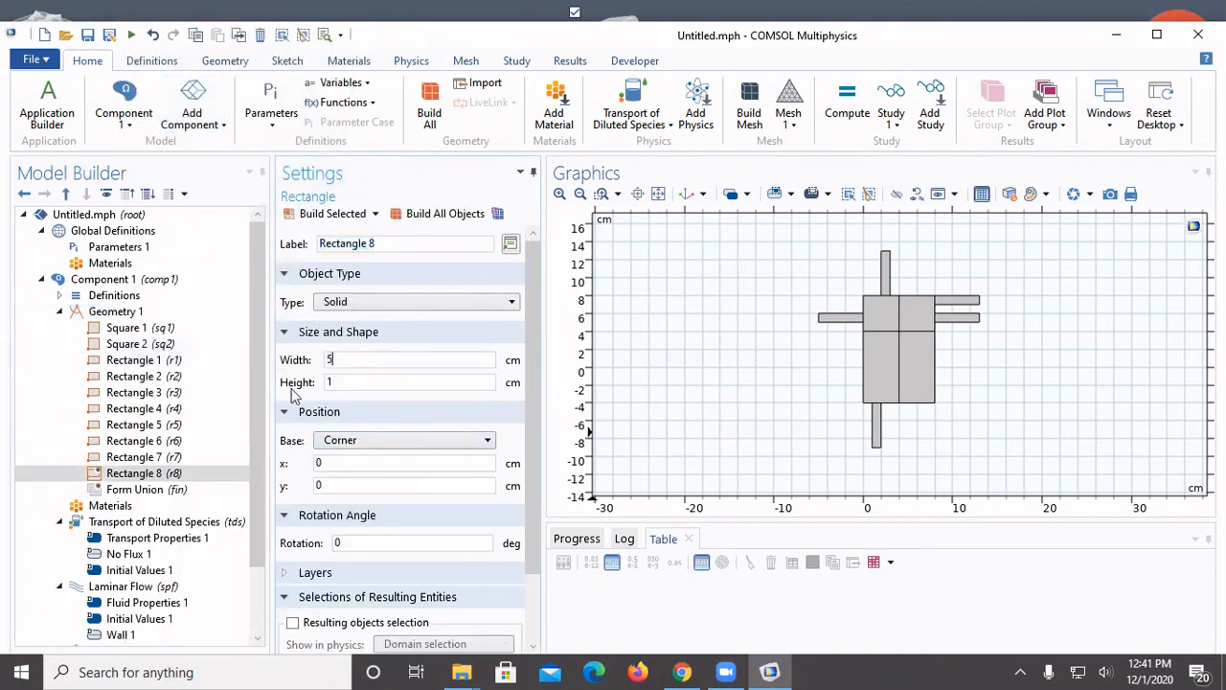
pyautogui.doubleClick(326, 463)
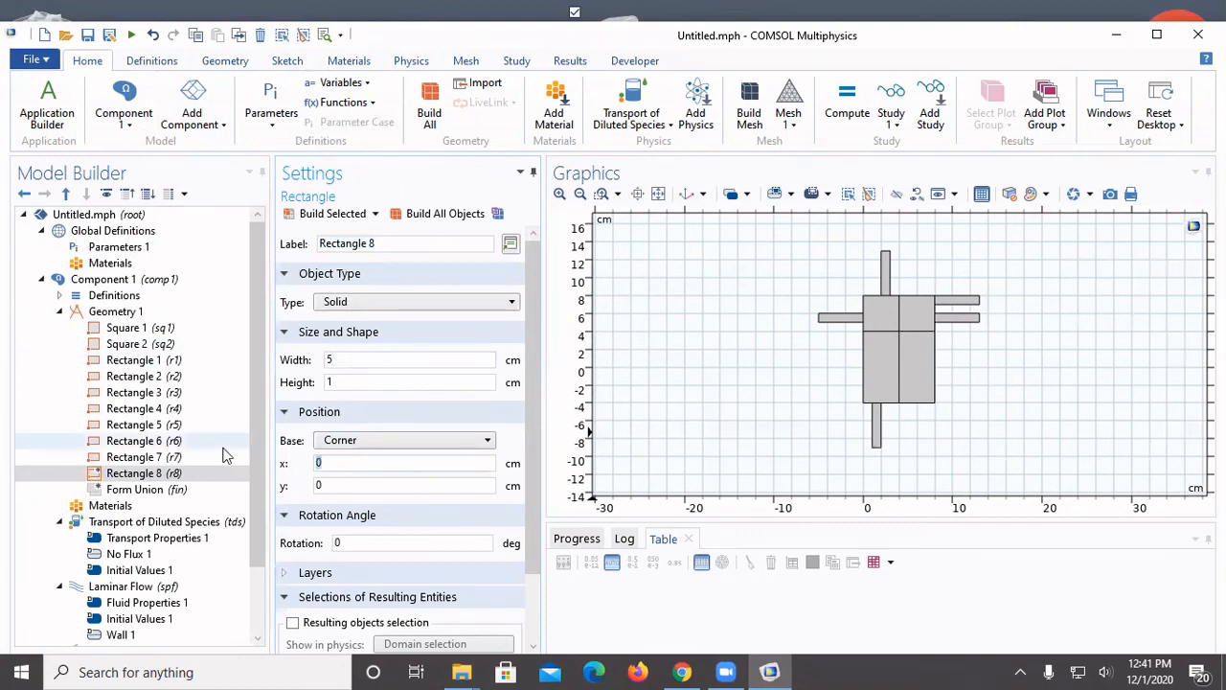
pyautogui.write('8')
pyautogui.press('Tab')
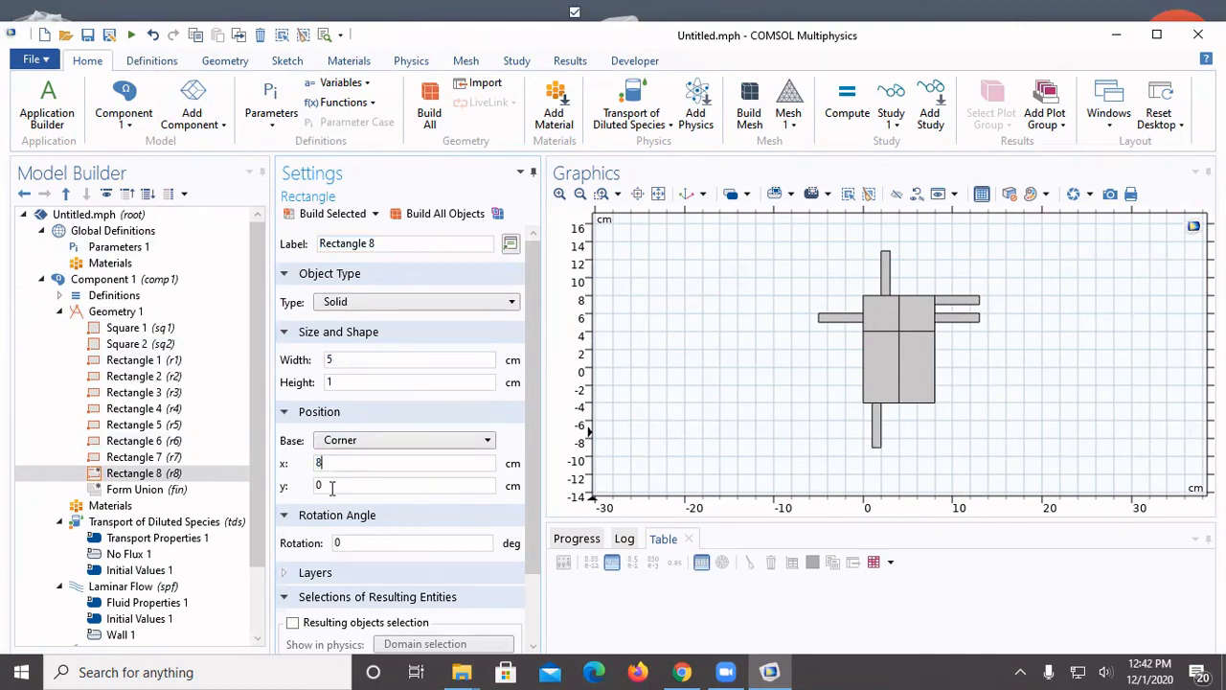
pyautogui.write('-2')
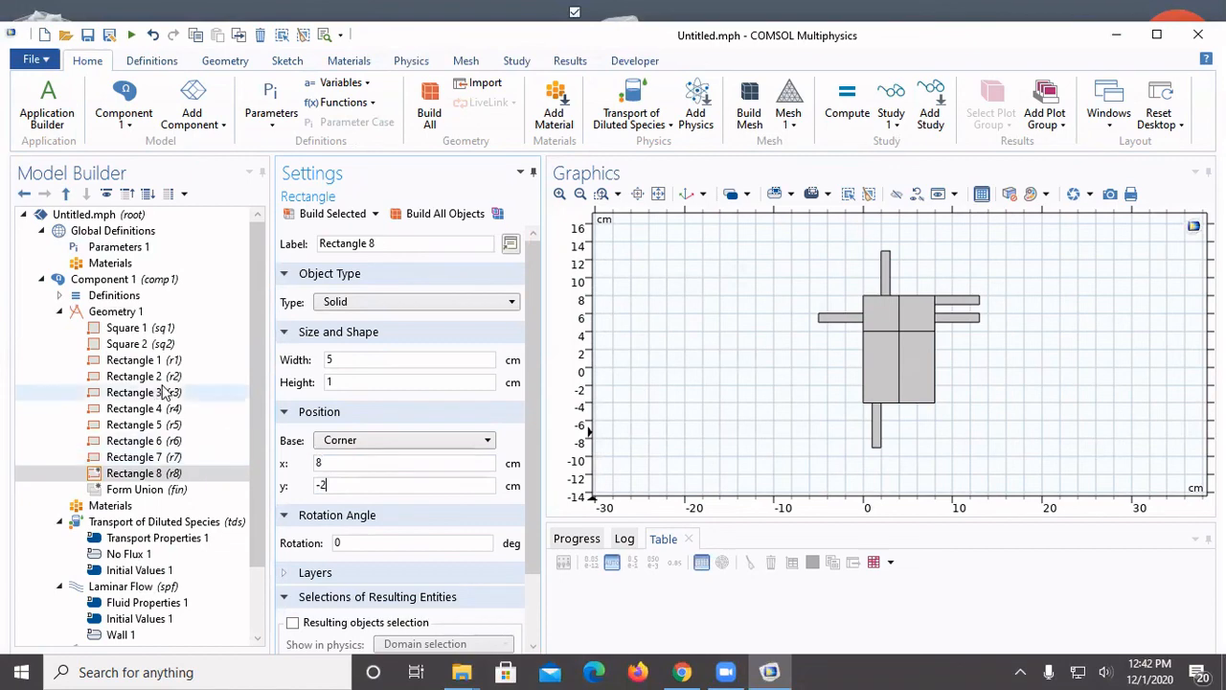
pyautogui.click(316, 215)
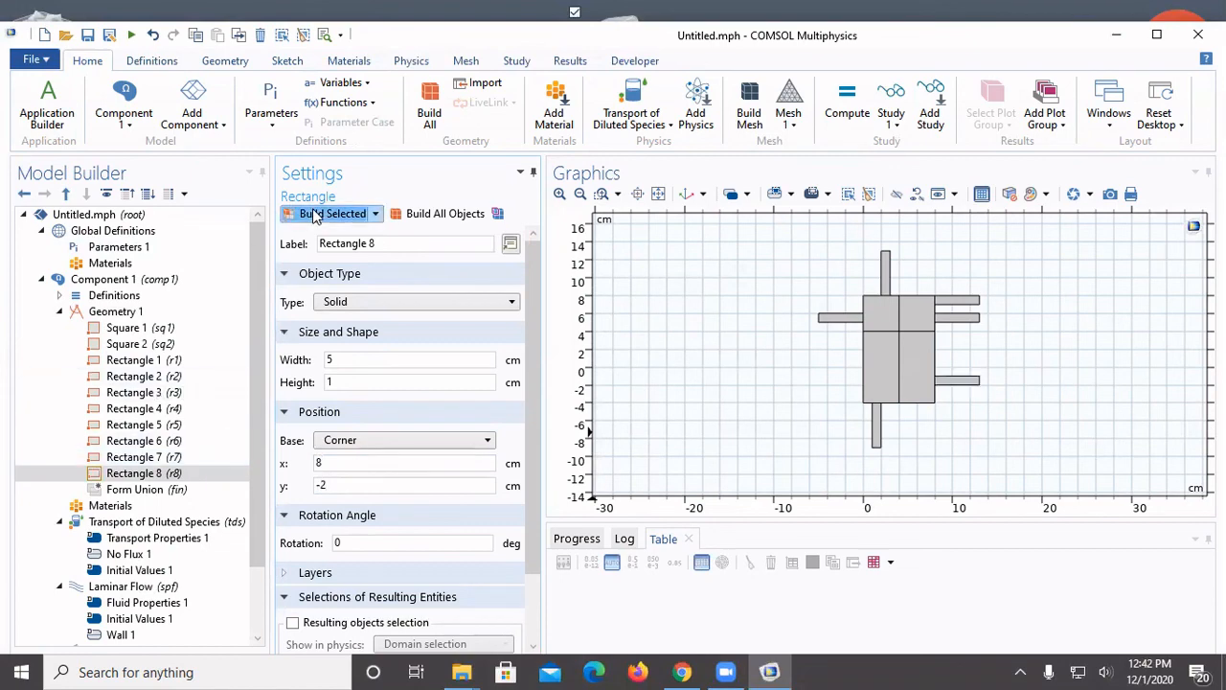